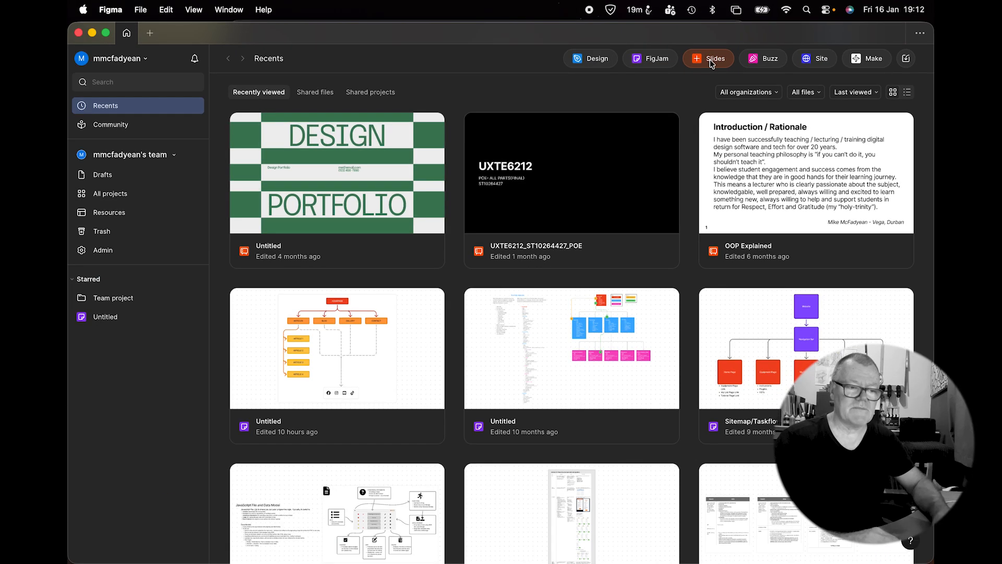
- Create a new slide deck and add the title slide with the pagoda photo from the Serene Bloom template
left_click(711, 62)
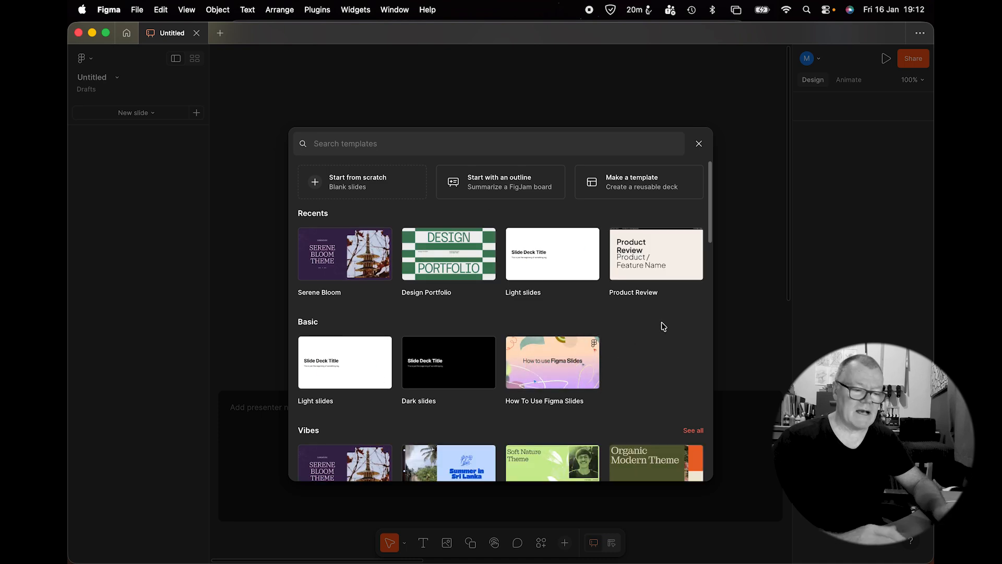
scroll(574, 325, "down", 2)
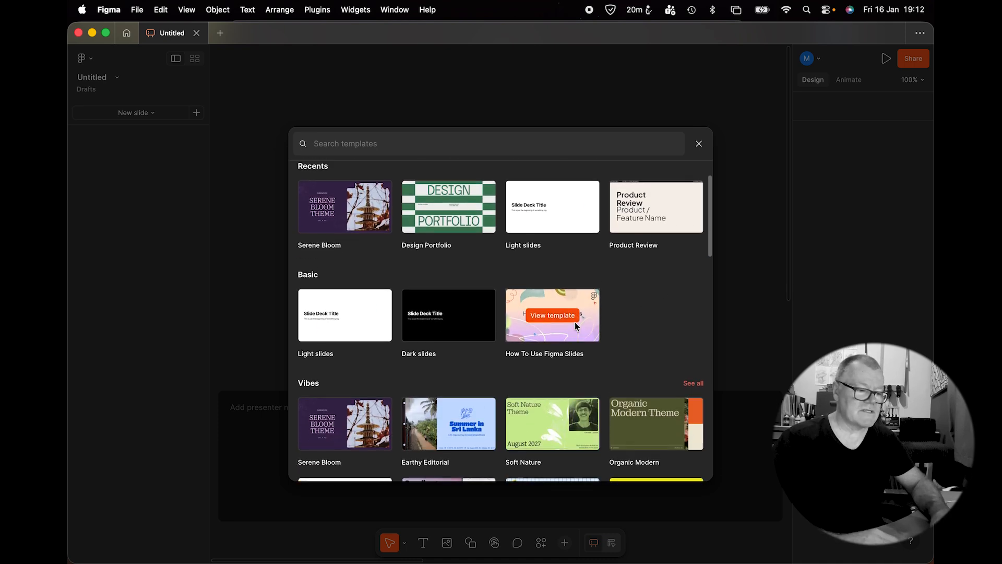
scroll(576, 326, "up", 2)
left_click(351, 253)
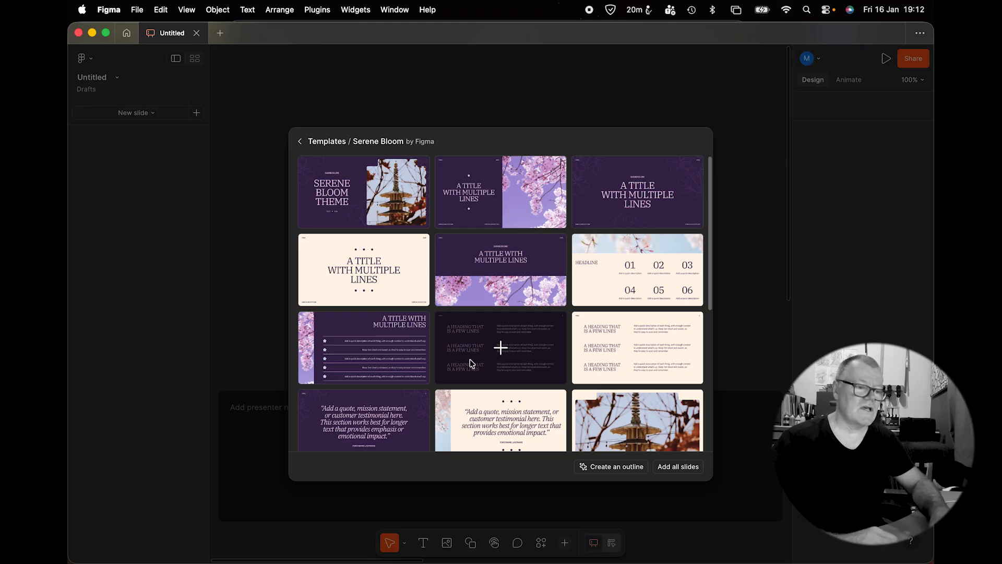
left_click(364, 192)
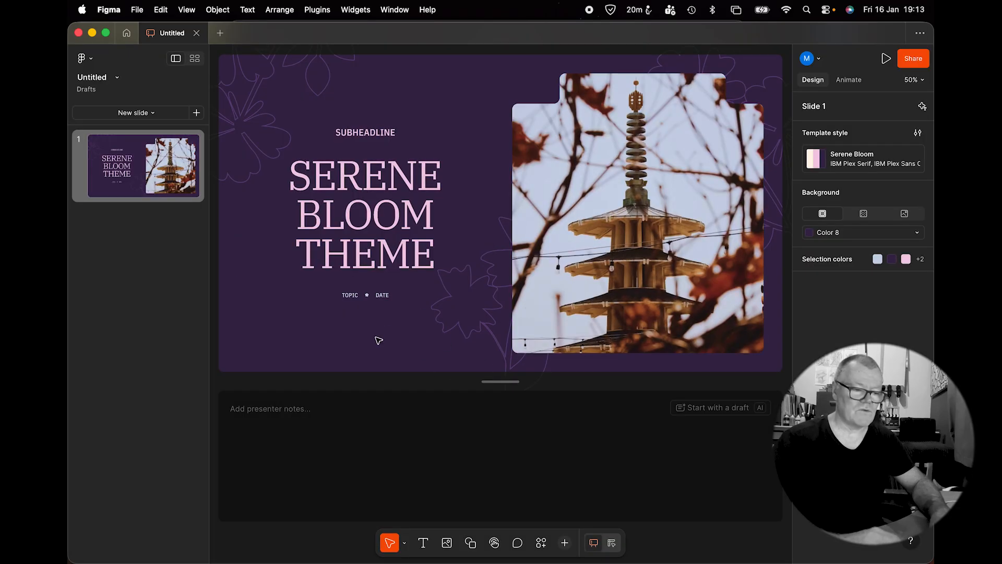
- Switch to Finder to examine the image files in the Hi-Fi Wireframe folder, and return to the Figma slide deck
mouse_move(290, 561)
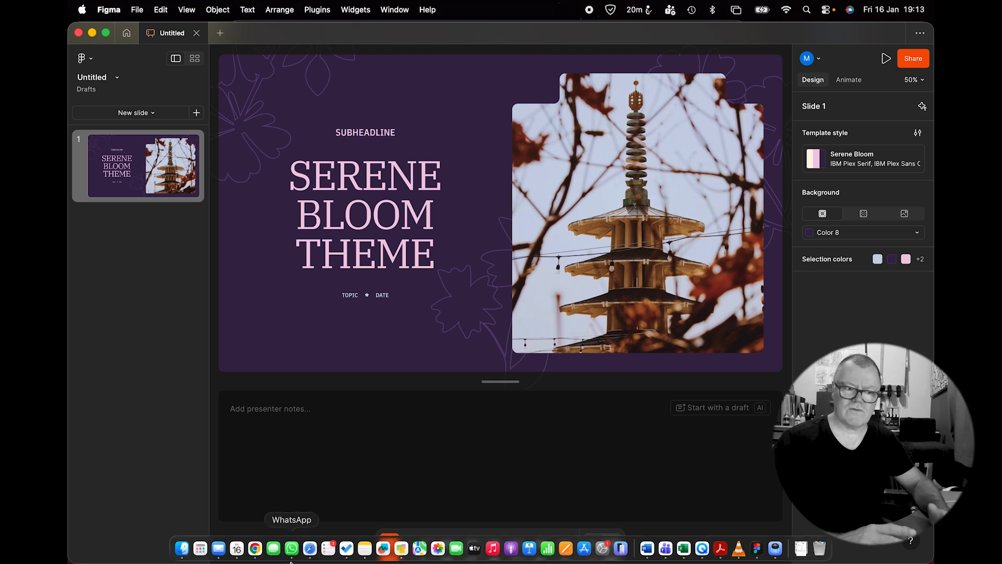
left_click(183, 549)
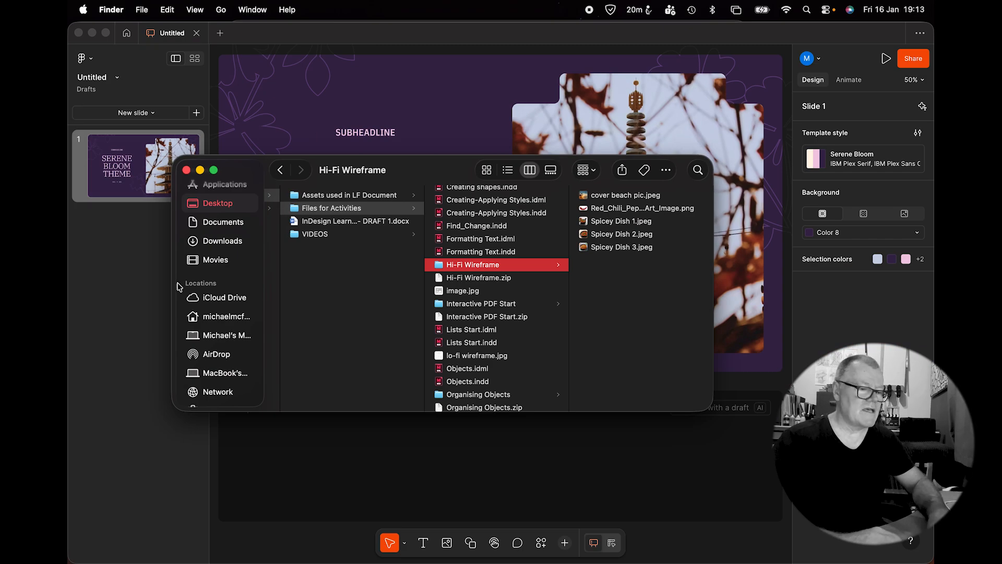
left_click(132, 303)
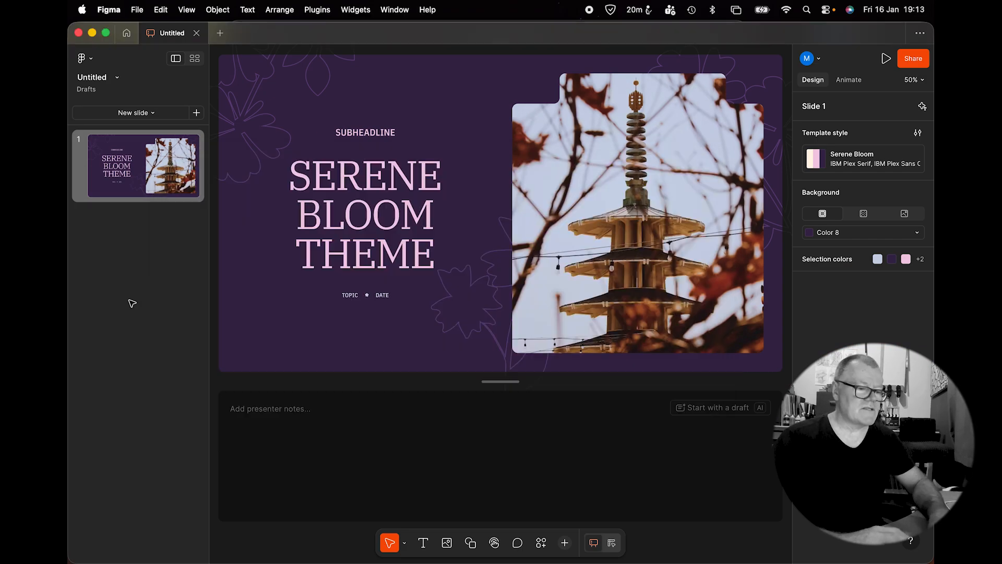
- Replace the slide's main headline with "PARADISE COOKING" on two lines
left_click(371, 186)
double_click(369, 184)
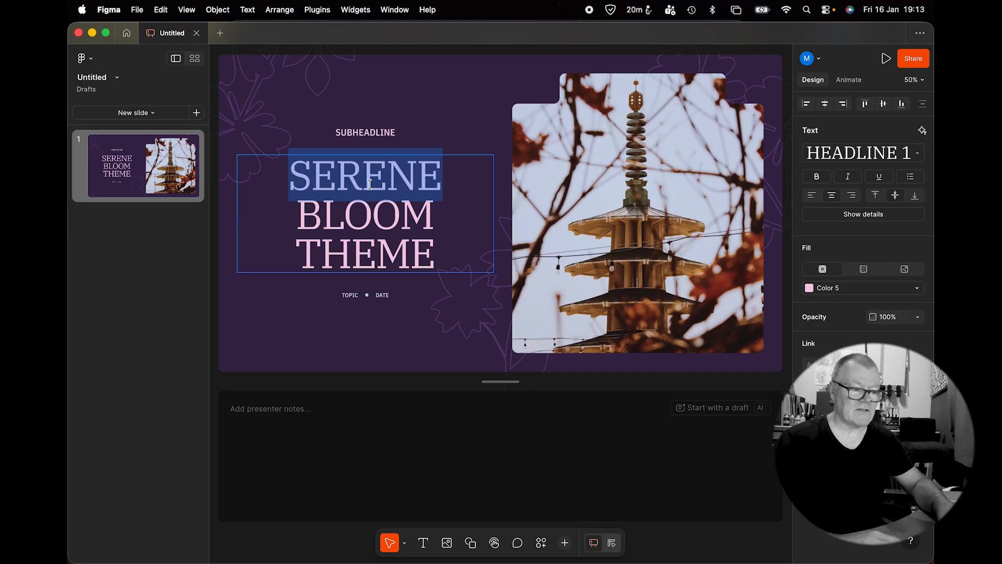
key("super+a")
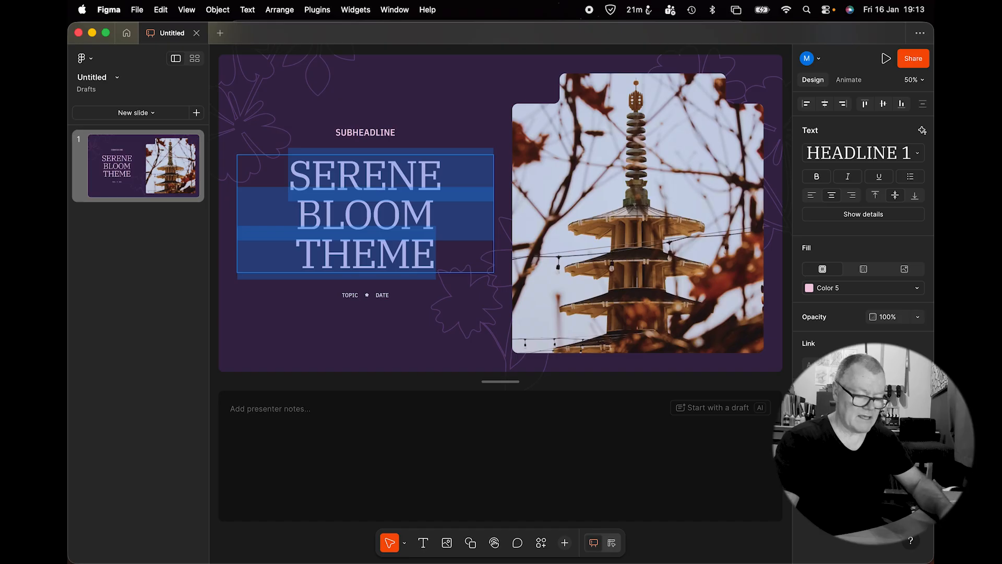
type("PARADISE")
key("Return")
type("COOKING")
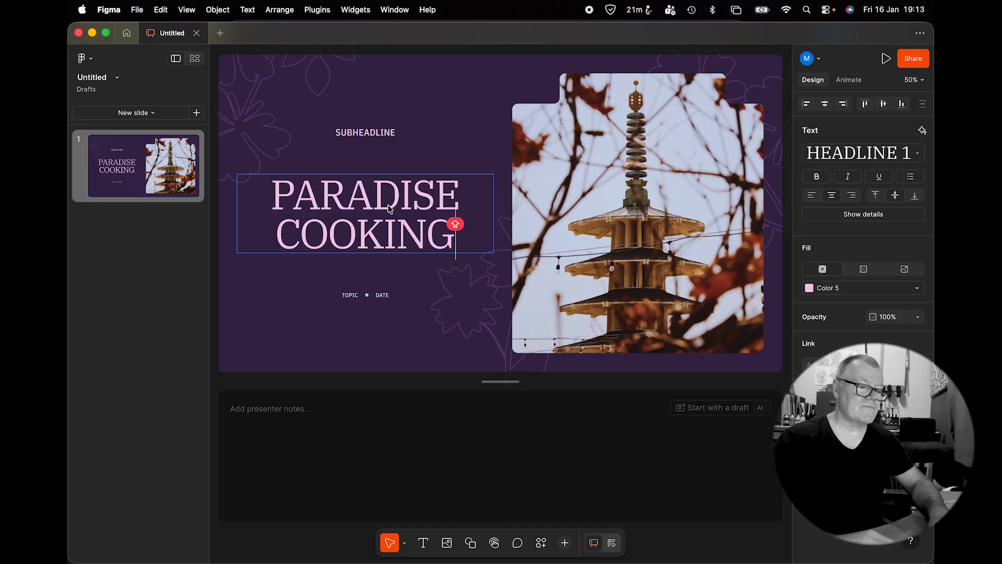
- Change the subheadline above the main title to "SPICEY RECIPES"
double_click(368, 131)
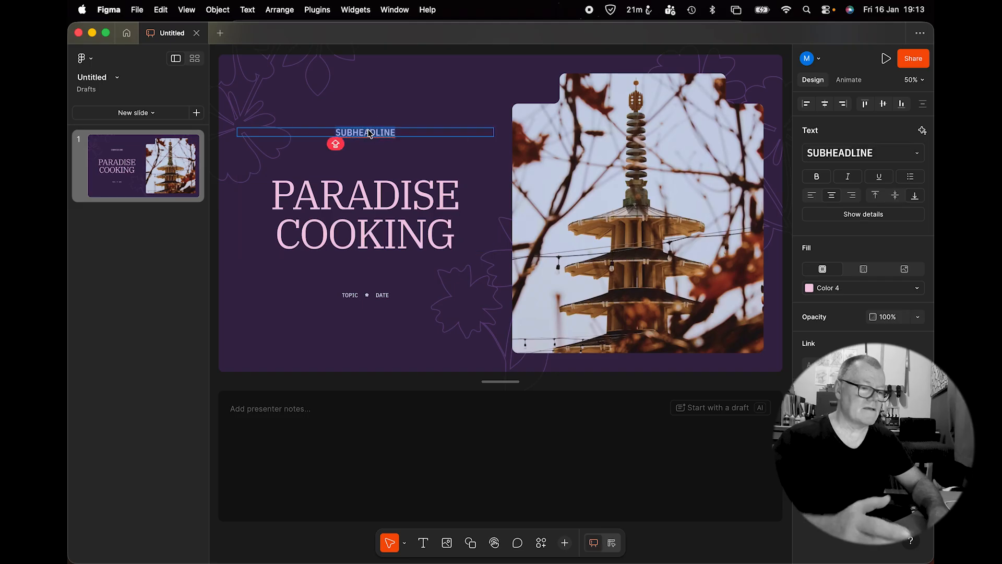
type("S")
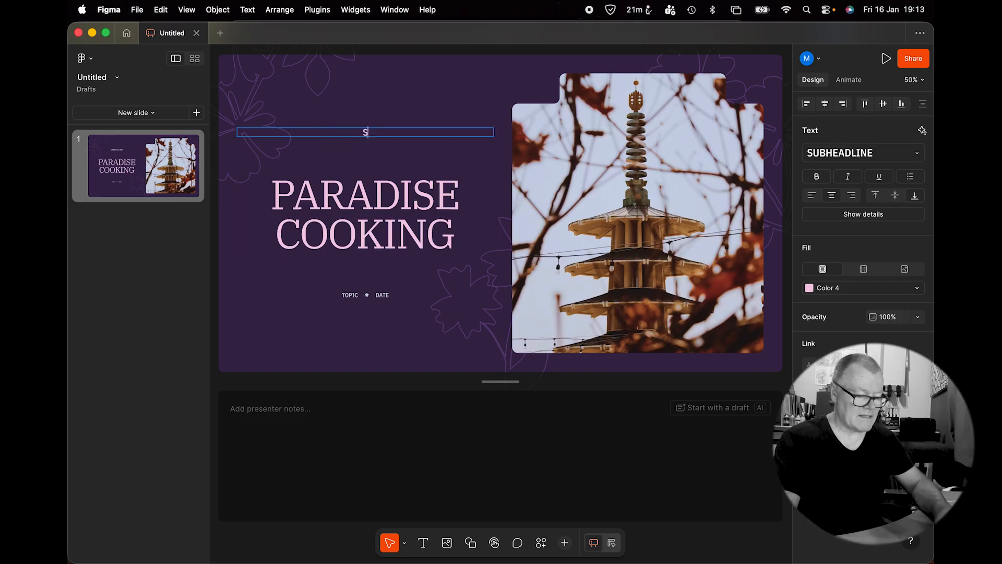
type("PICEY")
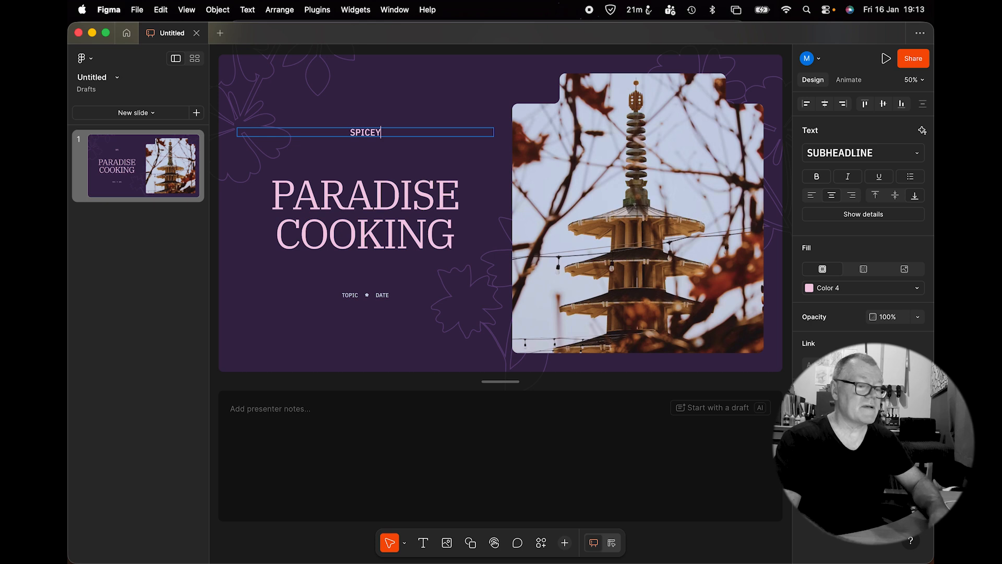
type(" RECIPES")
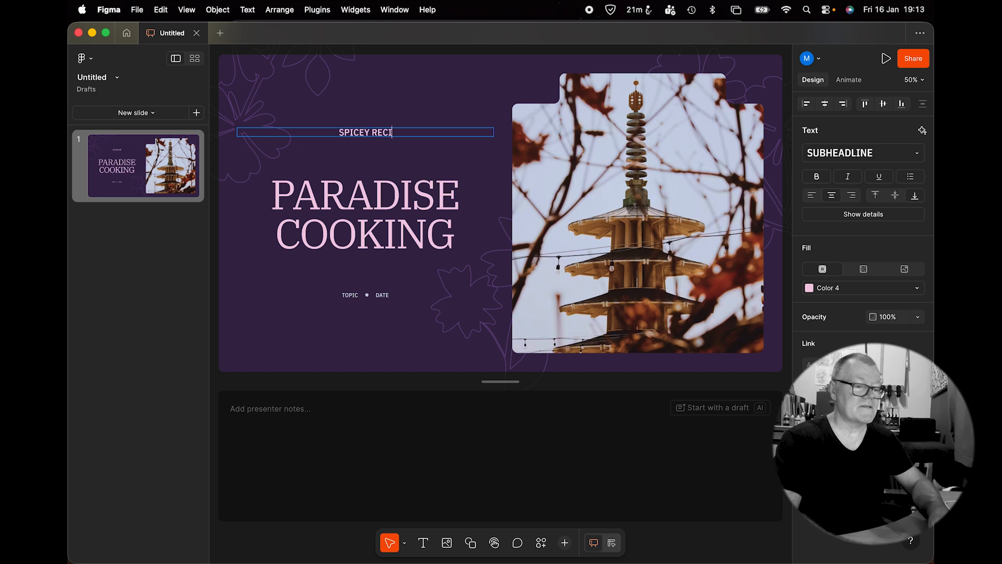
- Replace the topic caption below the title with "FOOD" and the date caption with "2026"
double_click(347, 295)
key("shift")
type("FOOD")
double_click(382, 295)
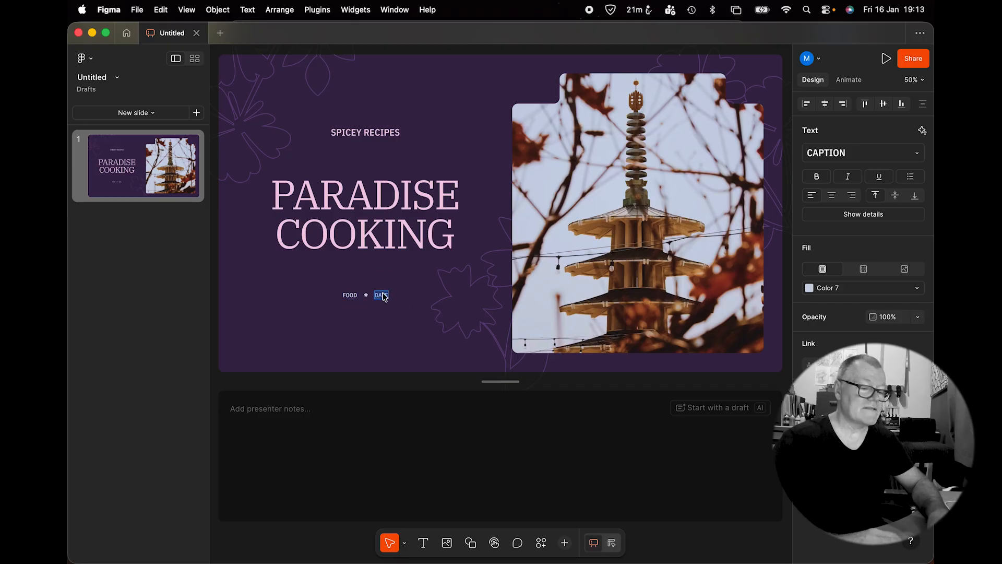
type("2026")
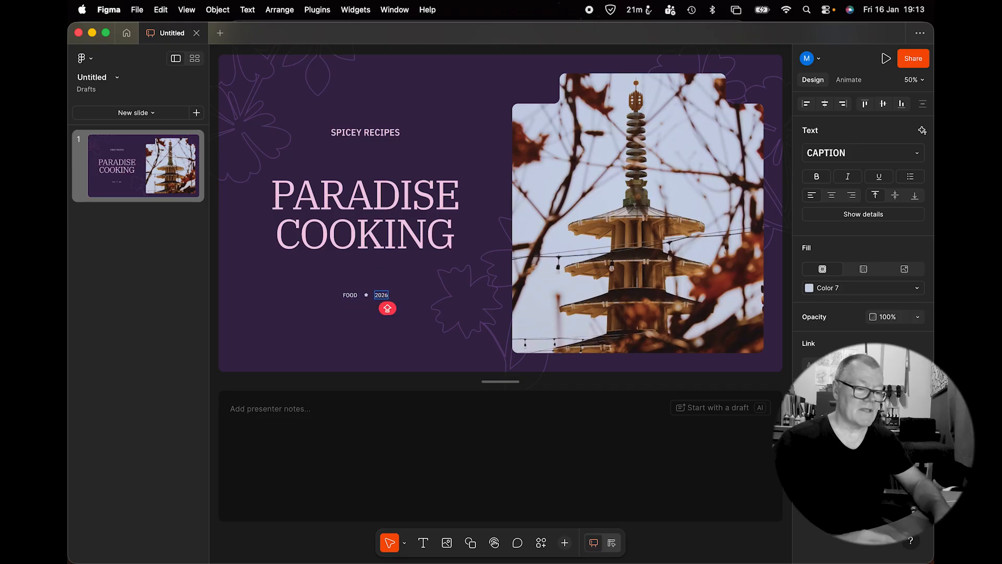
key("Escape")
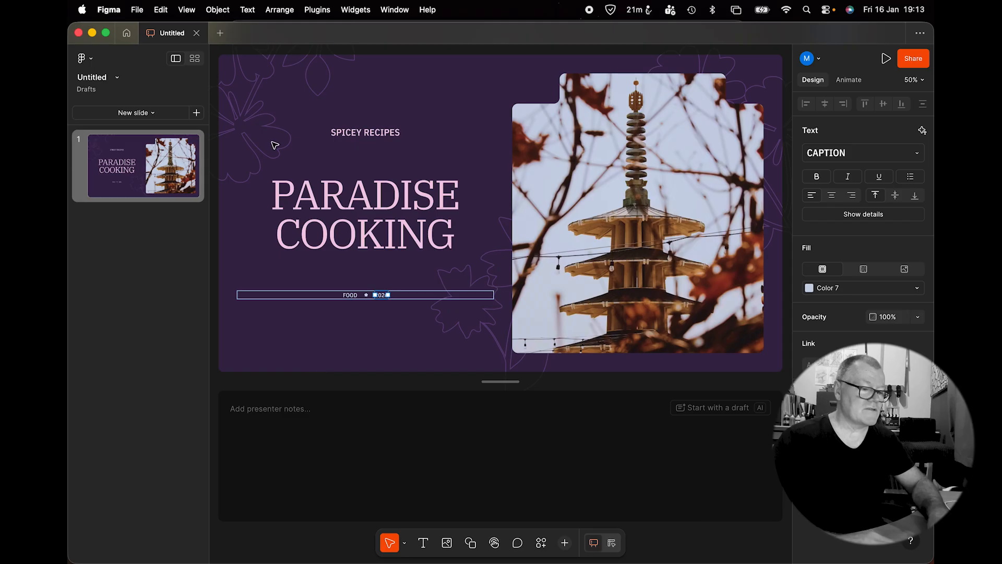
- Delete the floral line decorations and the pagoda photo from the title slide
left_click(282, 155)
left_click_drag(282, 155, 477, 287)
key("Delete")
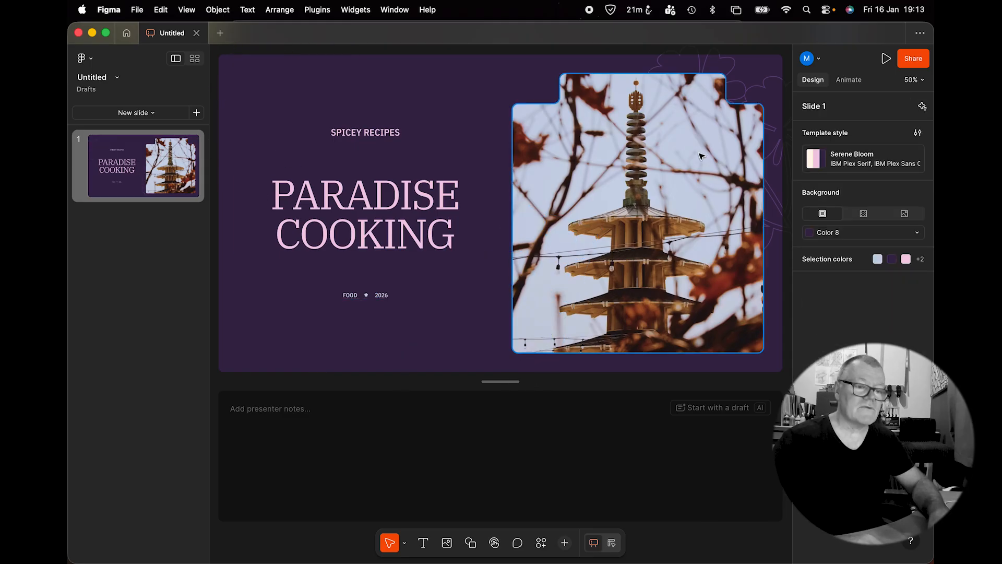
left_click(765, 91)
key("Delete")
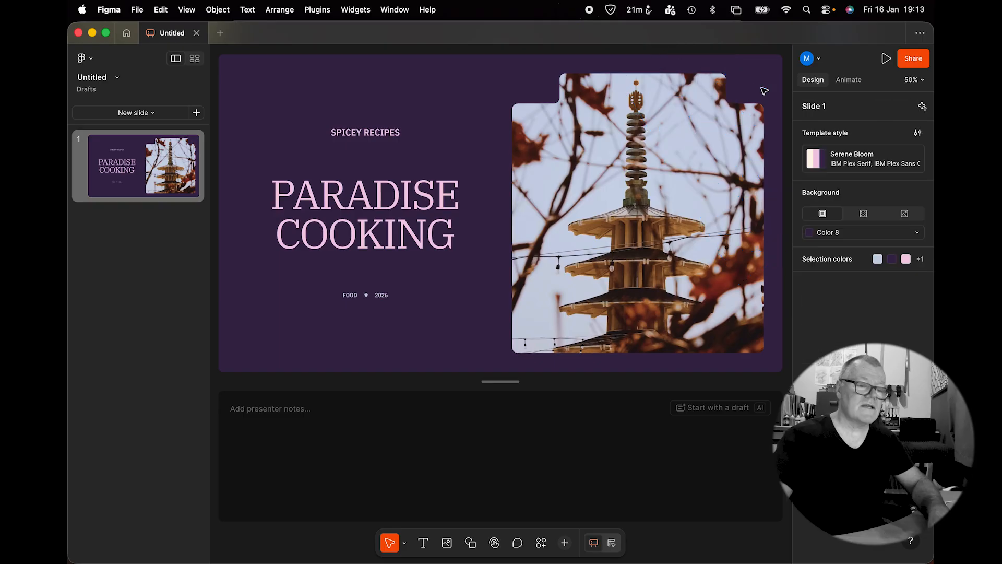
left_click(681, 157)
key("Delete")
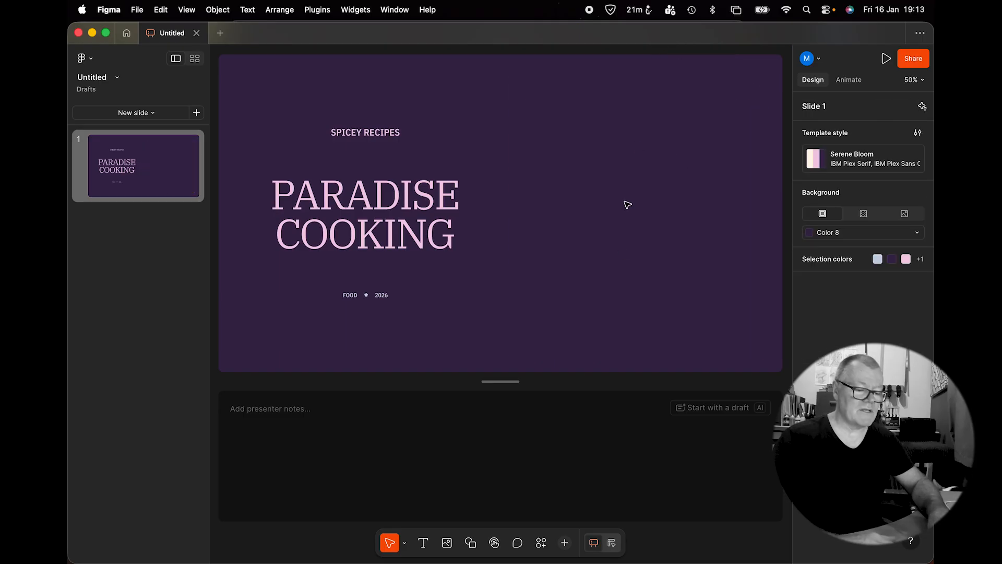
- Insert the red chili PNG from the Hi-Fi Wireframe folder beside the title, filling the space left by the photo
left_click(447, 543)
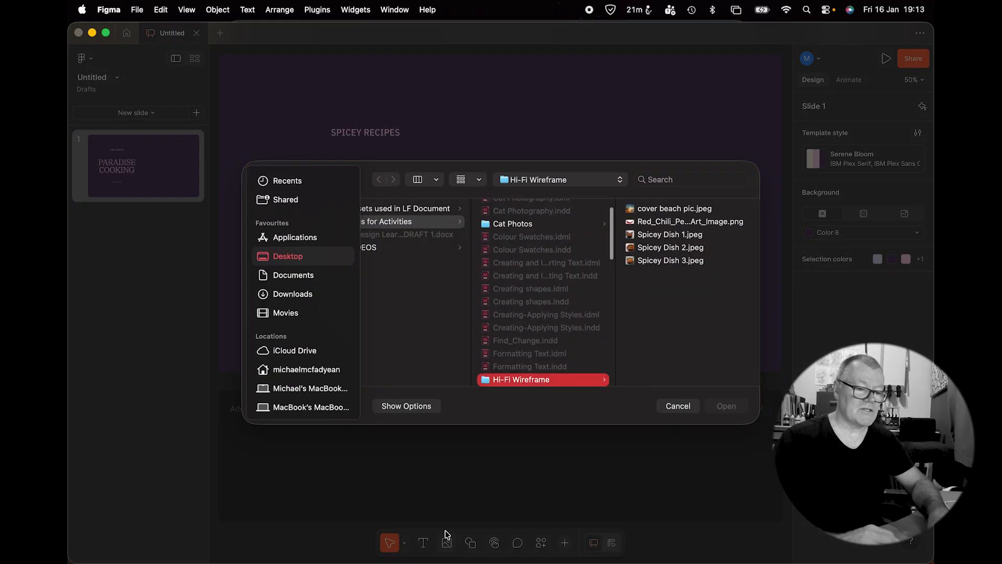
double_click(652, 224)
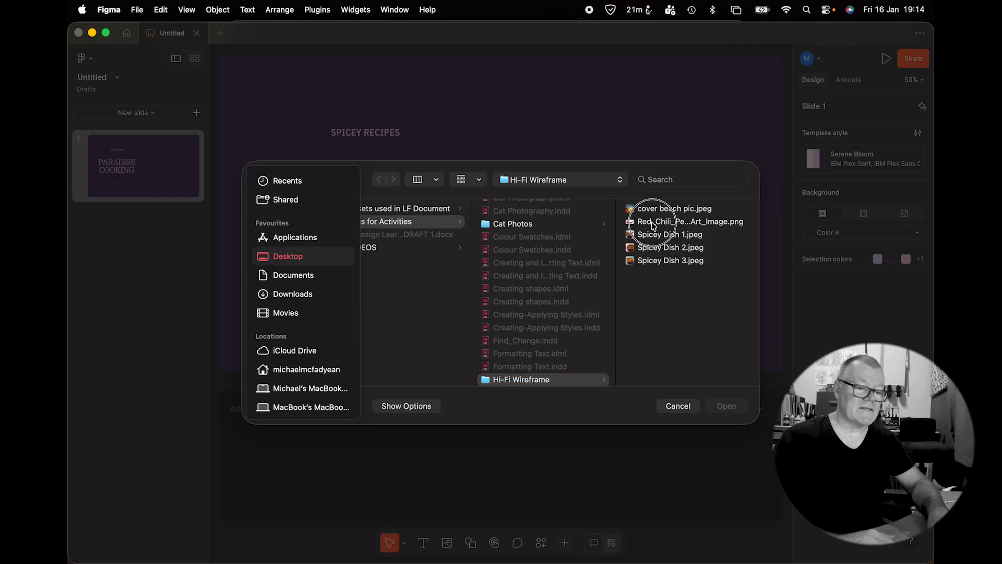
left_click_drag(500, 132, 682, 272)
left_click_drag(592, 230, 584, 230)
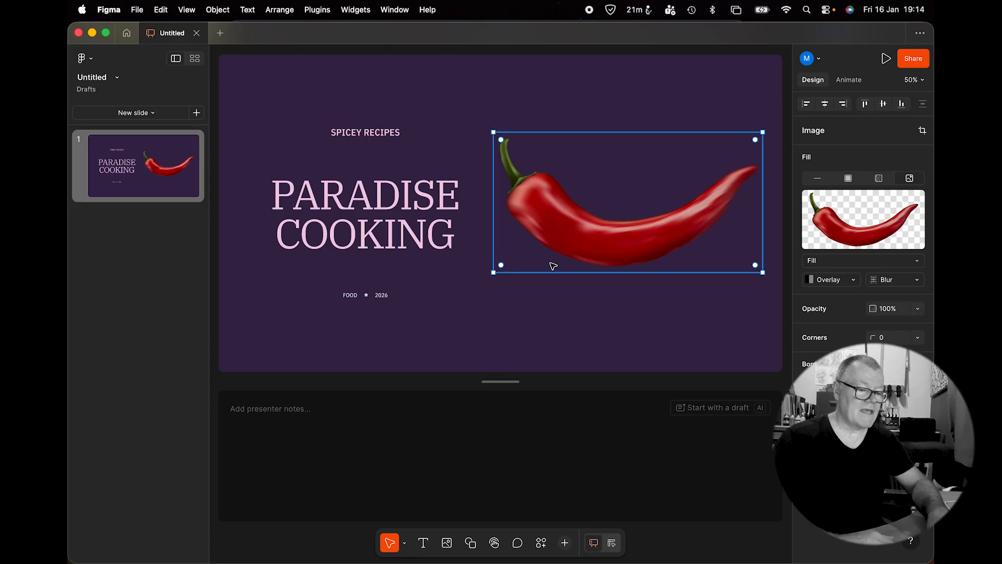
left_click(604, 342)
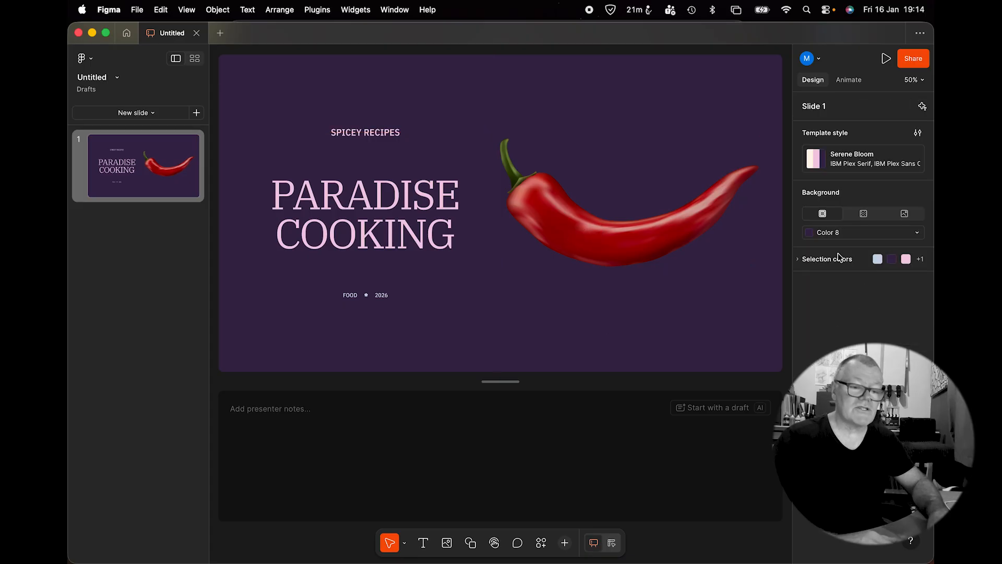
- Set the slide background to the red 9B0003 sampled from the chili image
left_click(812, 232)
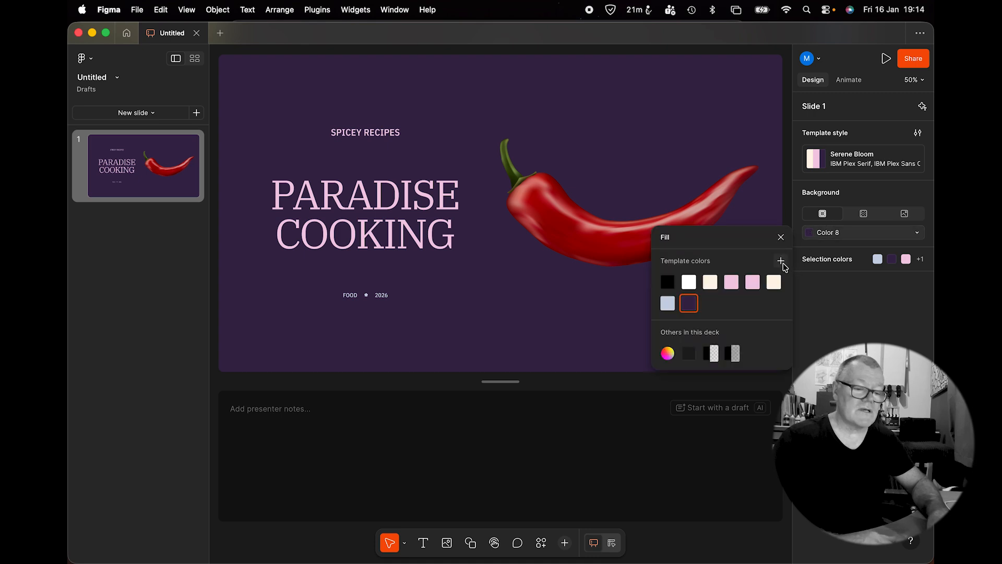
left_click(667, 354)
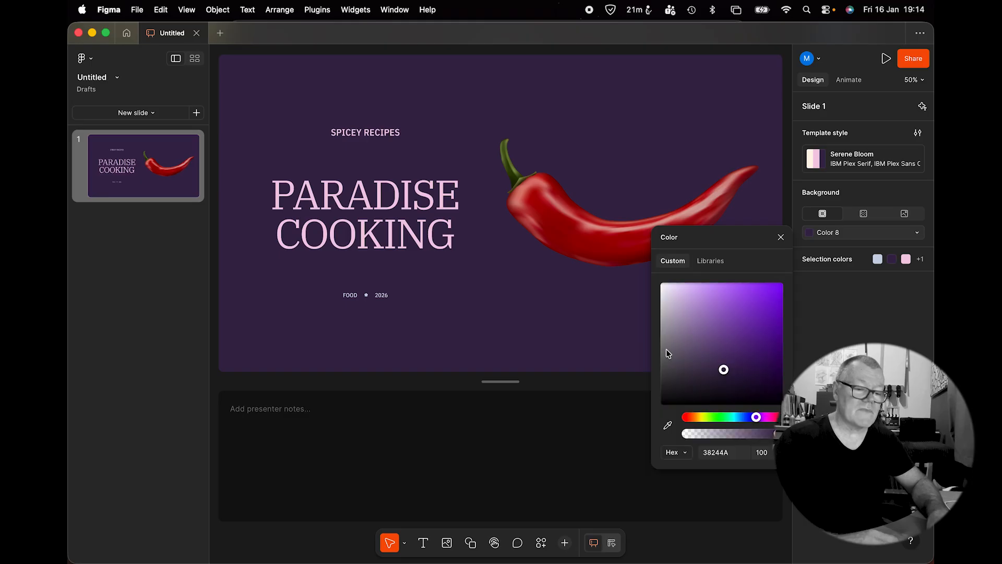
left_click(667, 426)
left_click(582, 231)
left_click(578, 234)
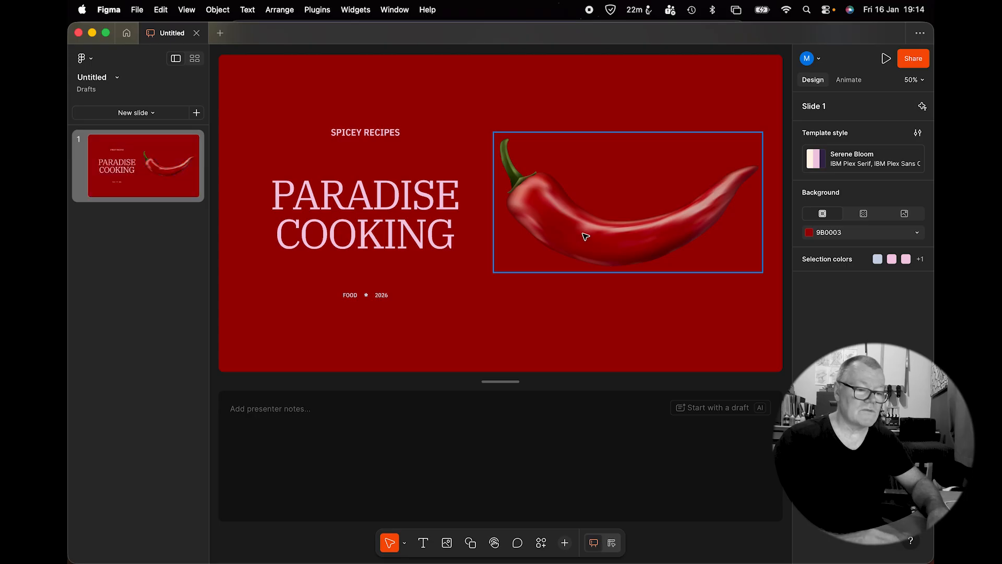
- Darken the slide's red background to 610103
left_click(810, 232)
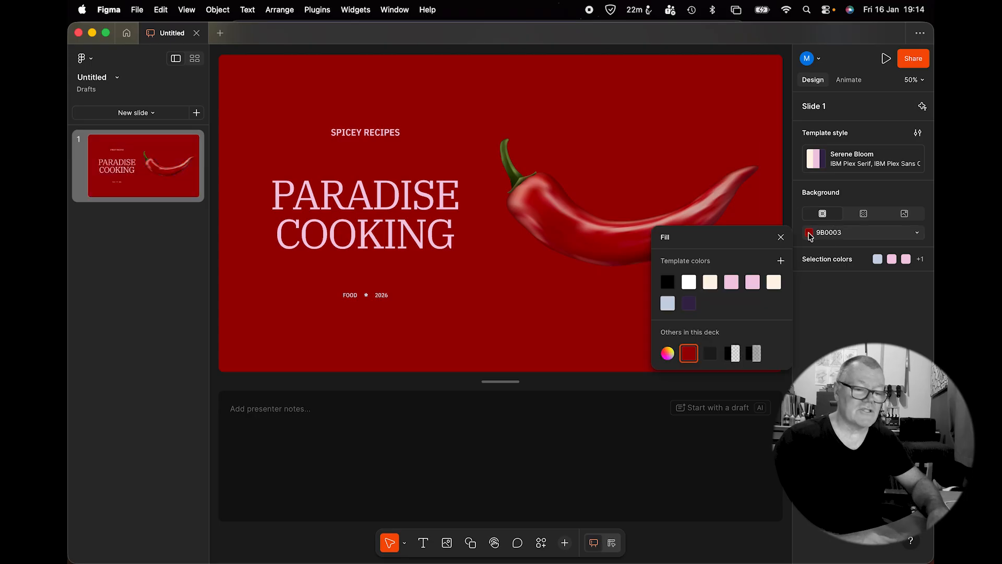
left_click(668, 357)
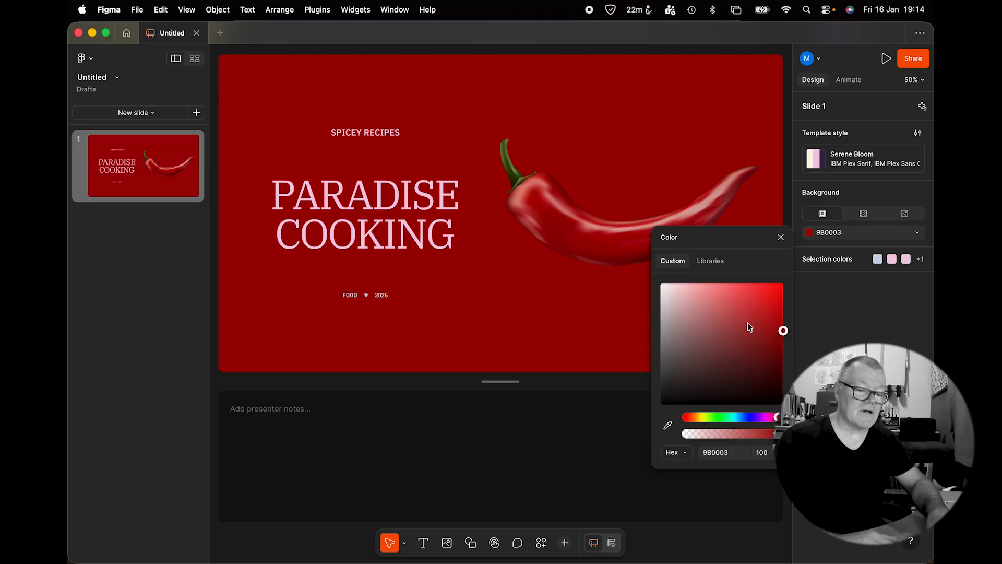
left_click_drag(782, 332, 782, 359)
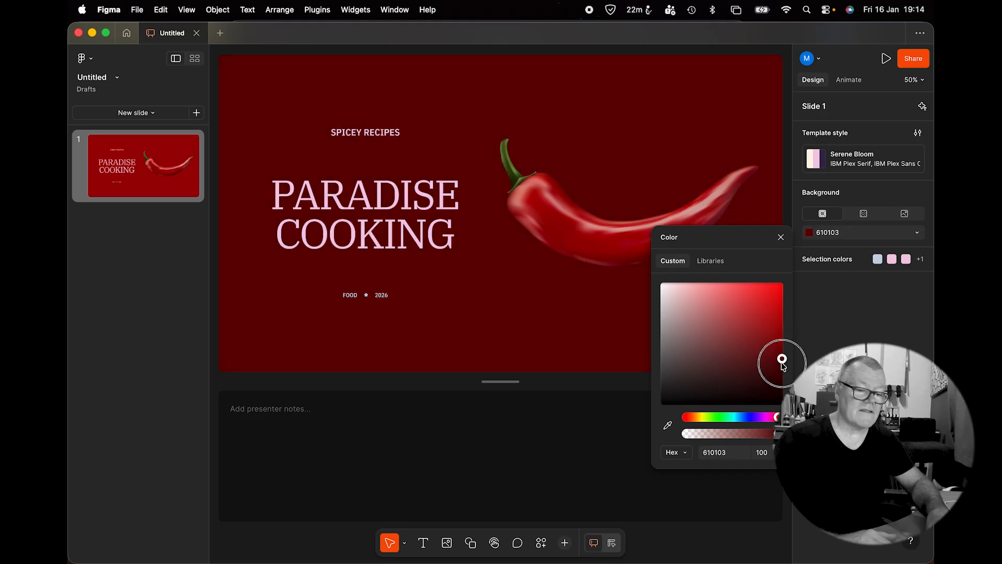
- Recolour the SPICEY RECIPES subheadline to the pale gold E4CE88 and copy its hex code
left_click(338, 133)
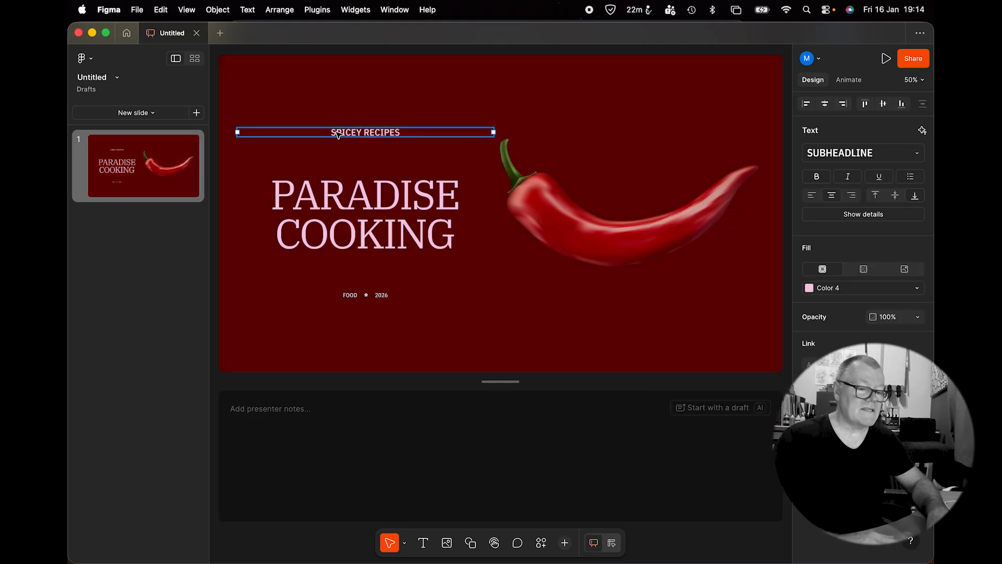
left_click(808, 289)
left_click(668, 409)
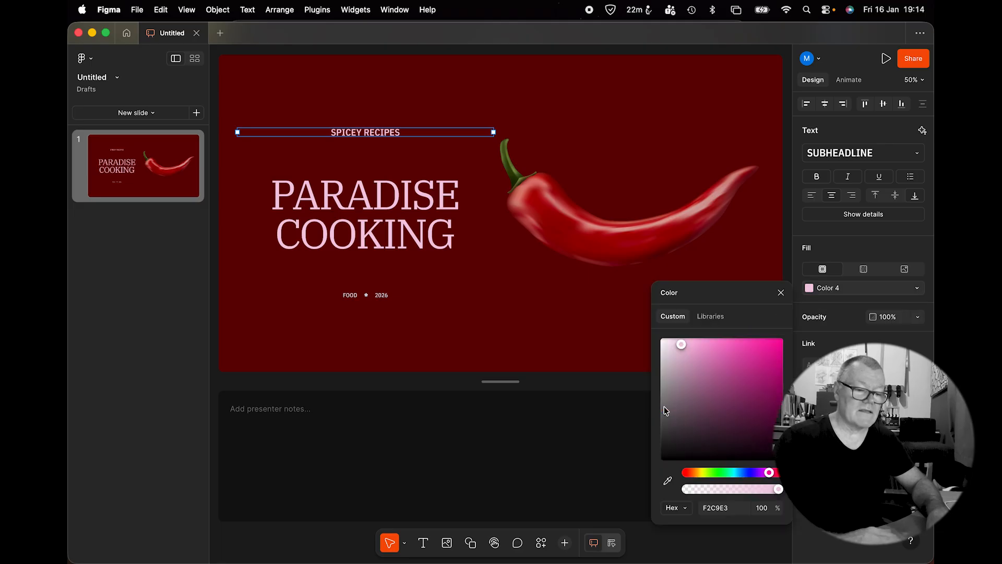
left_click(699, 472)
left_click(705, 360)
left_click_drag(704, 362, 710, 356)
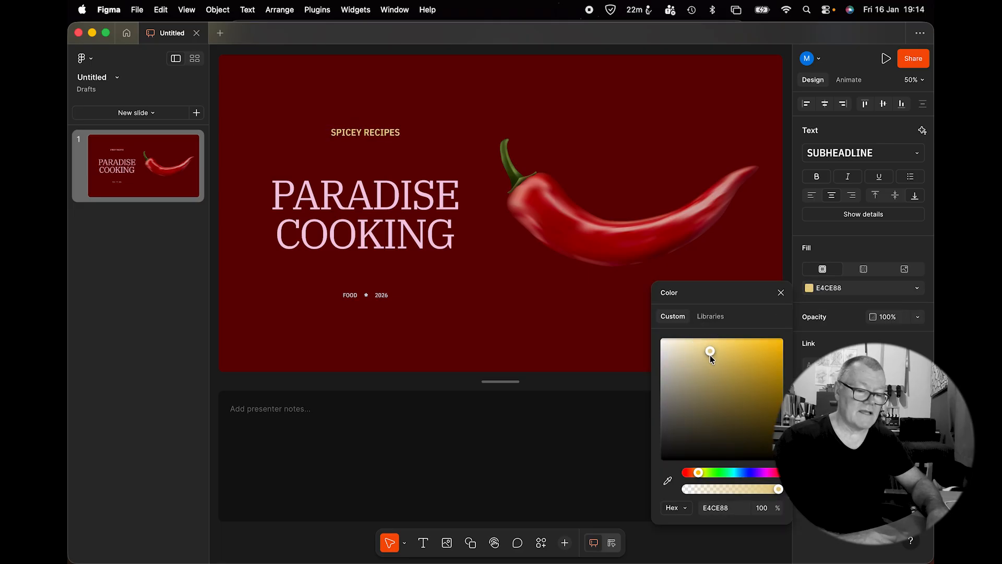
left_click(714, 509)
key("super+c")
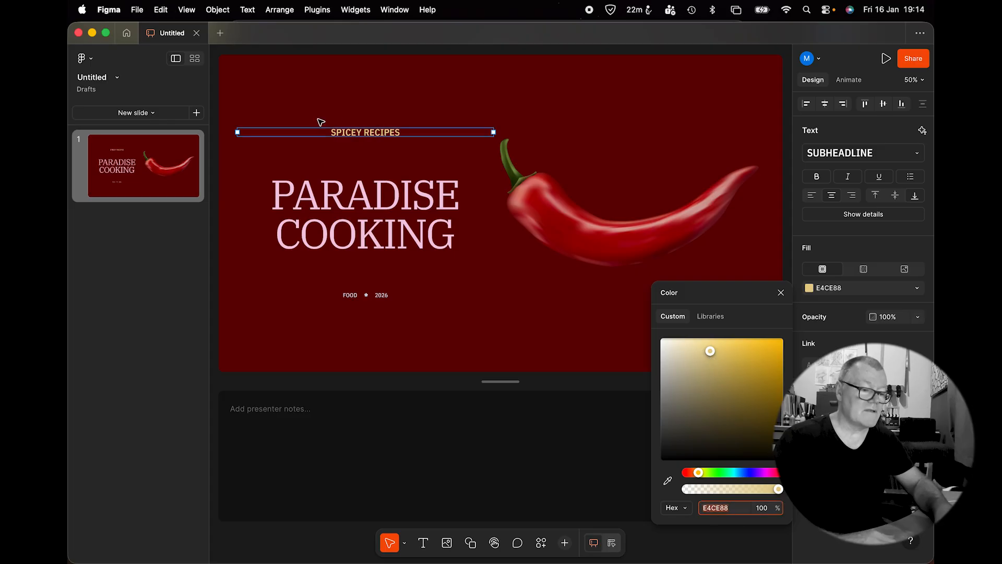
- Recolour the PARADISE COOKING headline to the pale gold E4CE88 using the copied hex code
left_click(372, 209)
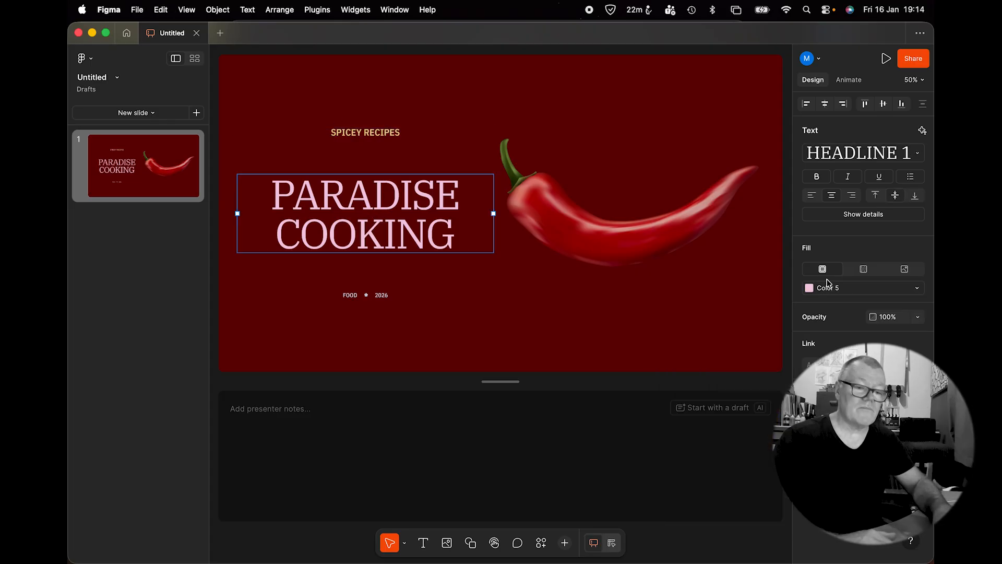
left_click(809, 288)
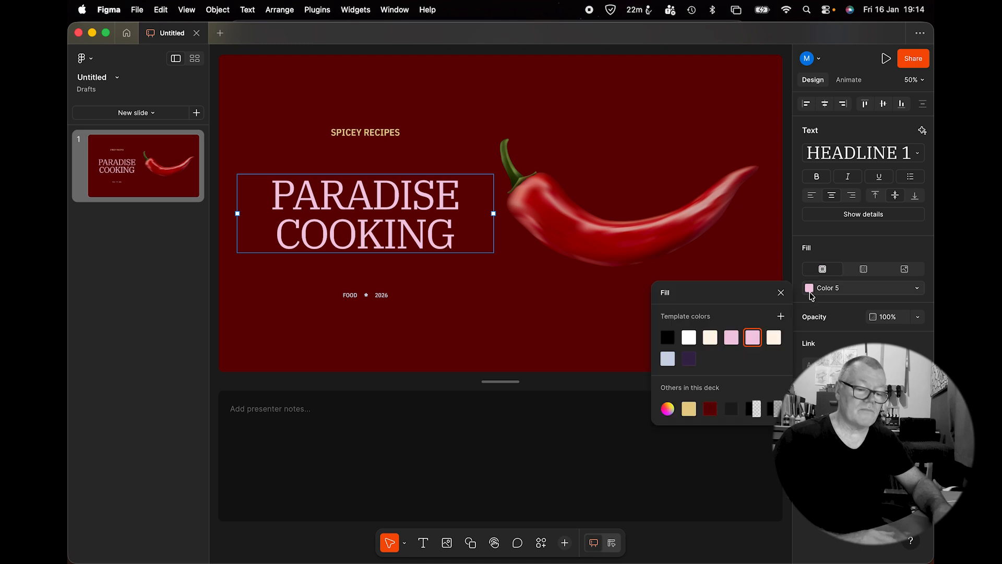
left_click(668, 409)
left_click(714, 506)
key("super+v")
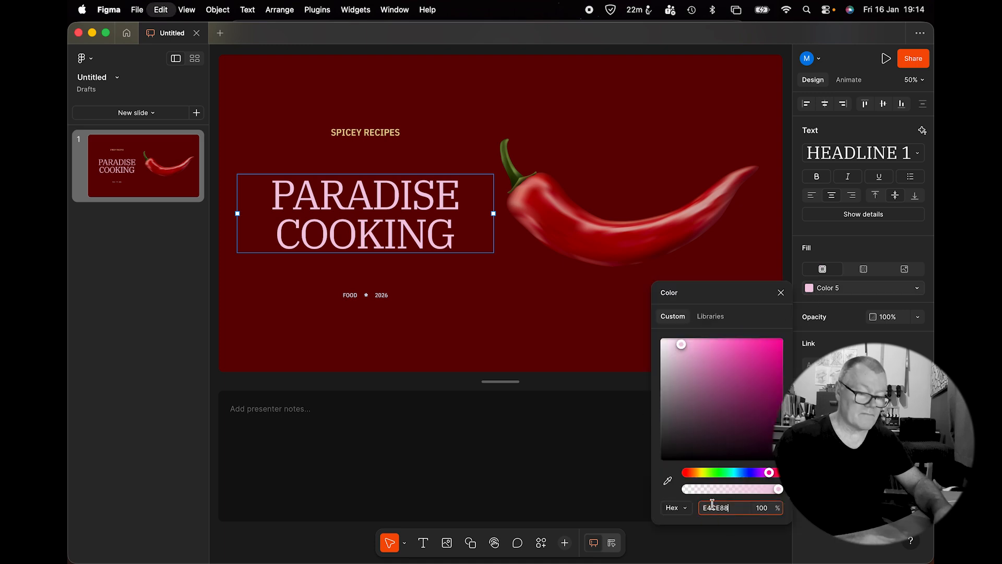
key("Return")
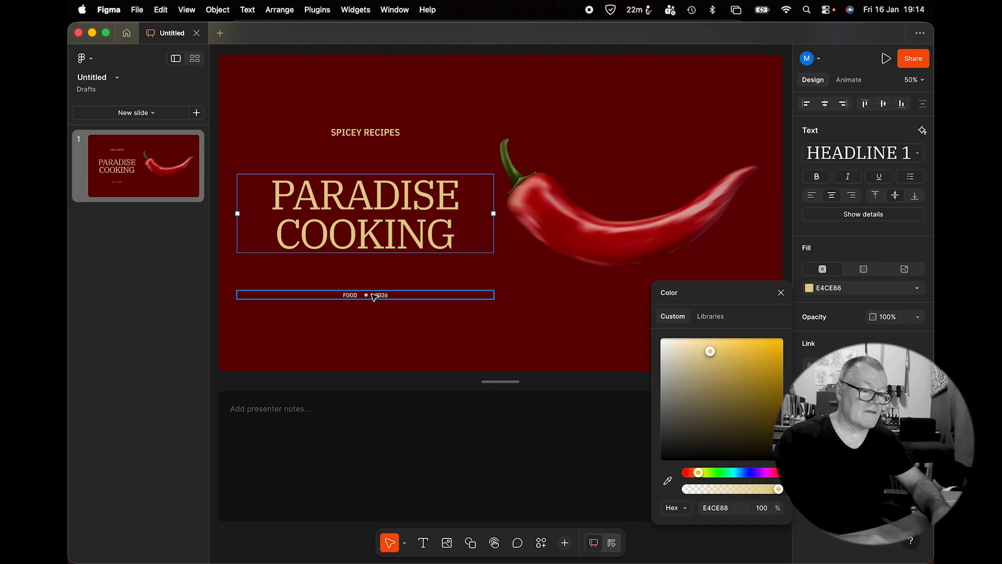
left_click(402, 459)
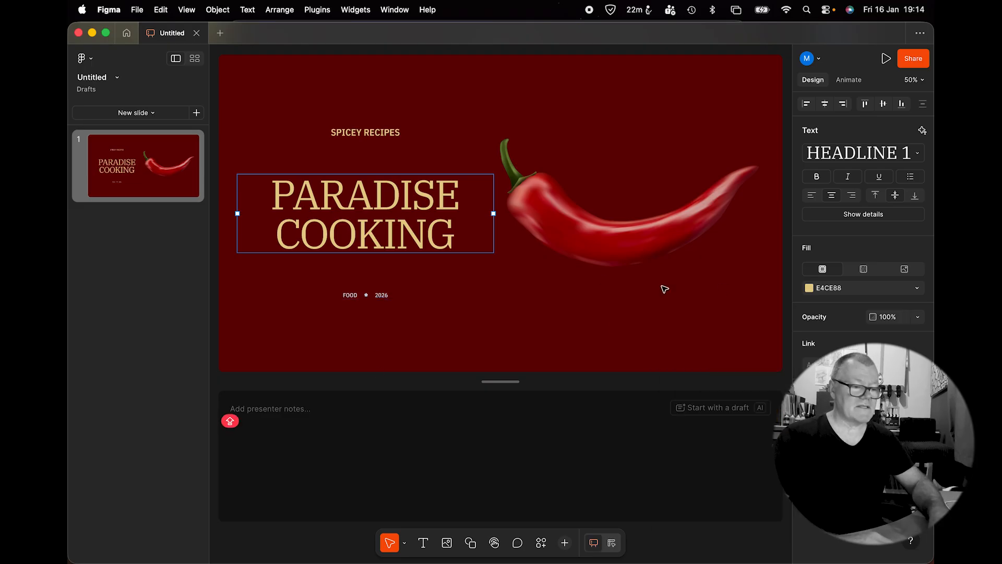
left_click(625, 300)
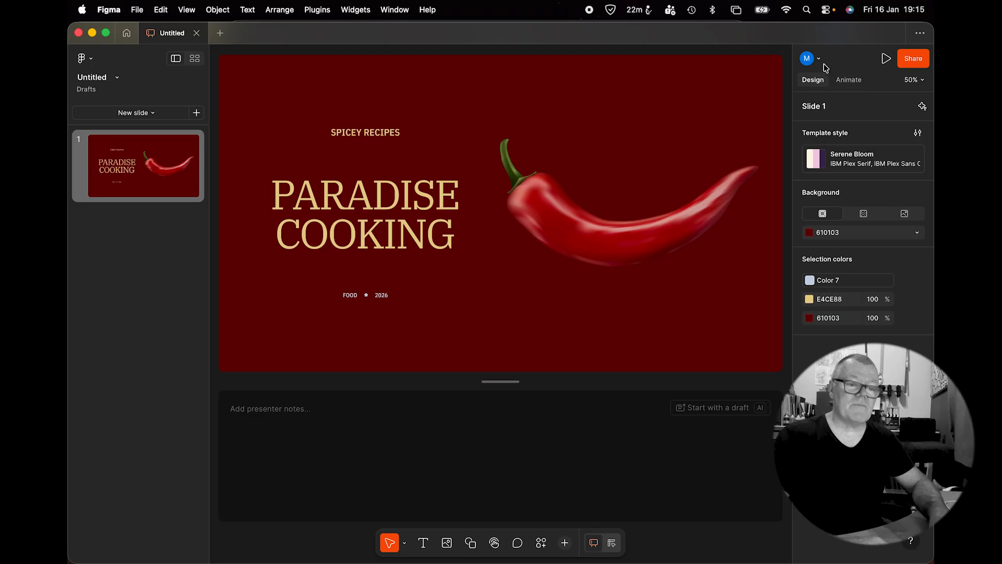
- Give the slide a Push transition and apply it to all slides
left_click(848, 81)
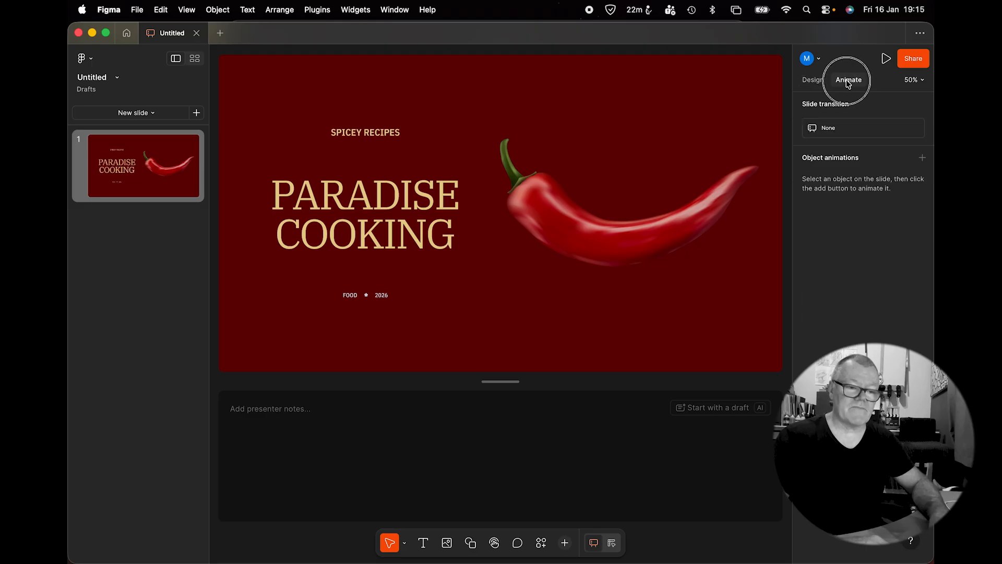
left_click(847, 135)
left_click(859, 153)
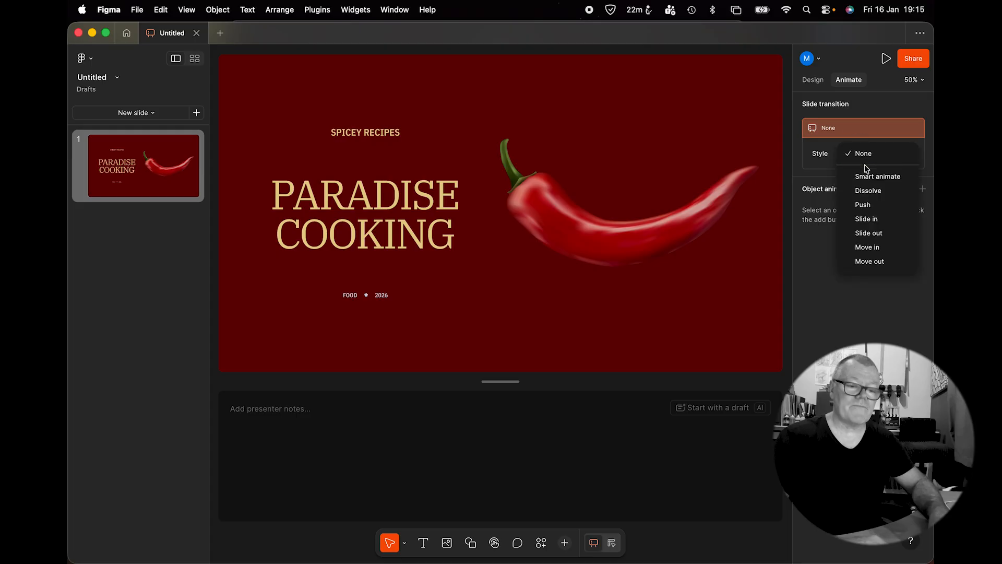
left_click(864, 204)
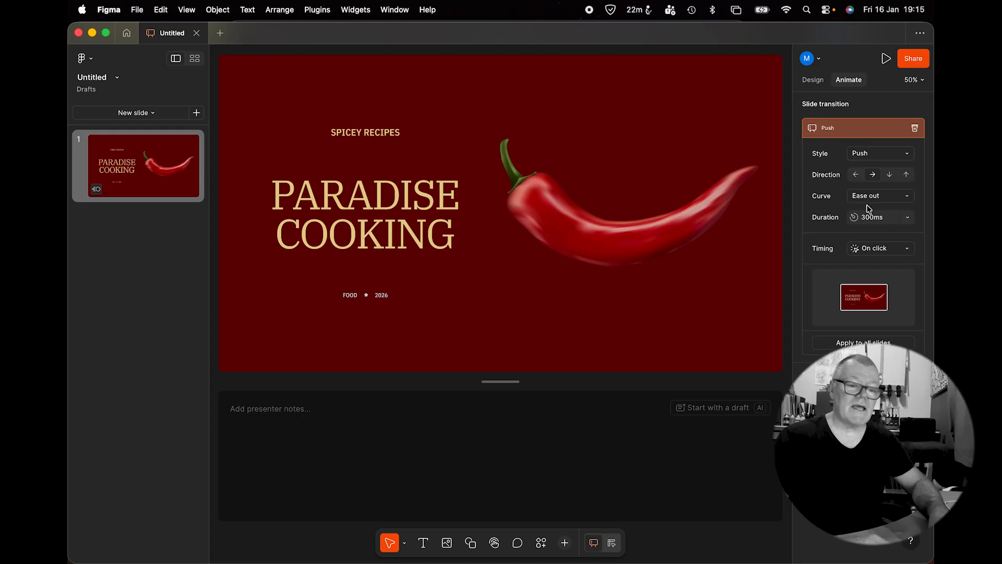
left_click(864, 343)
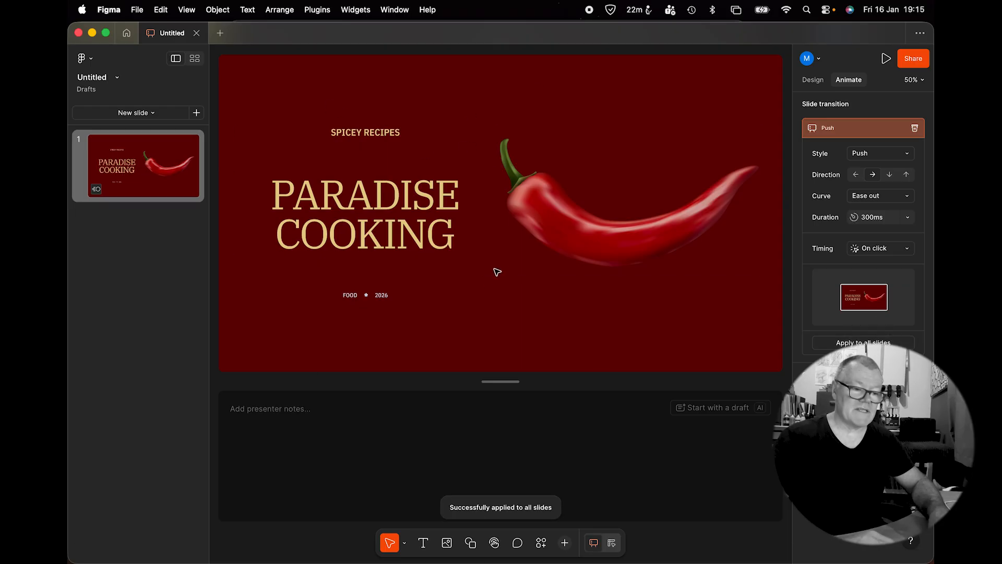
- Add a Slide down animation to the chili image with a duration of 1500 ms, leaving its timing on click
left_click(541, 220)
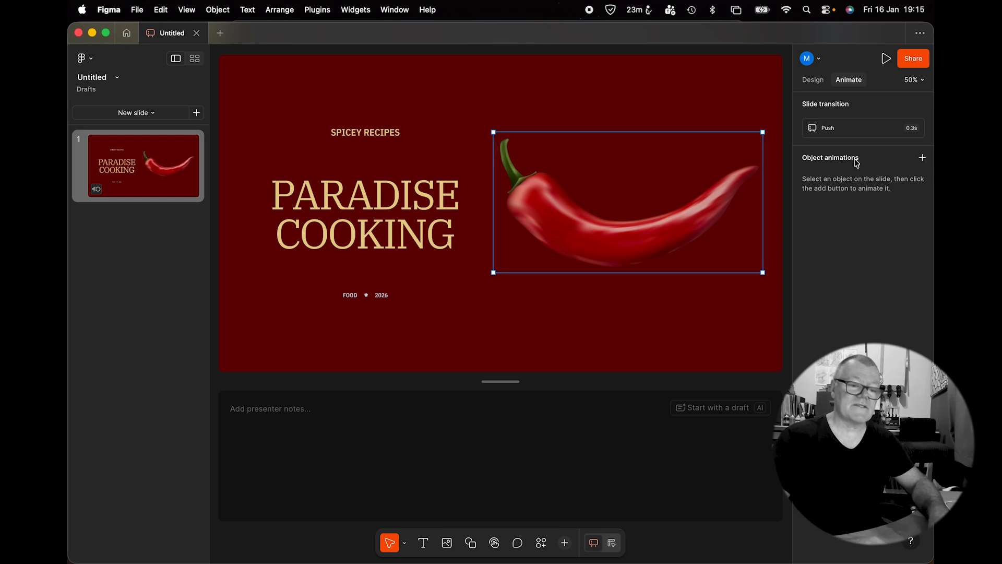
left_click(921, 159)
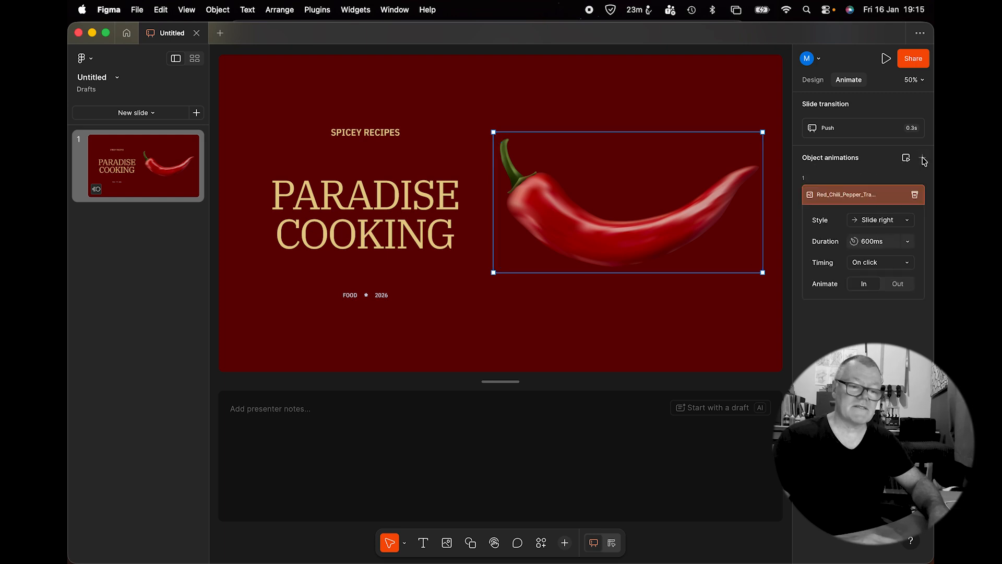
left_click(882, 224)
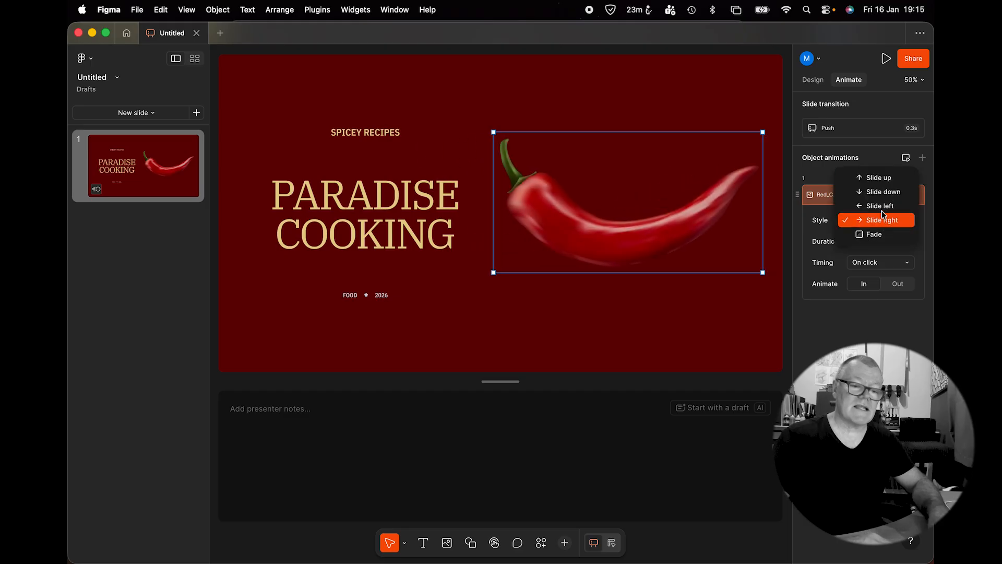
left_click(884, 193)
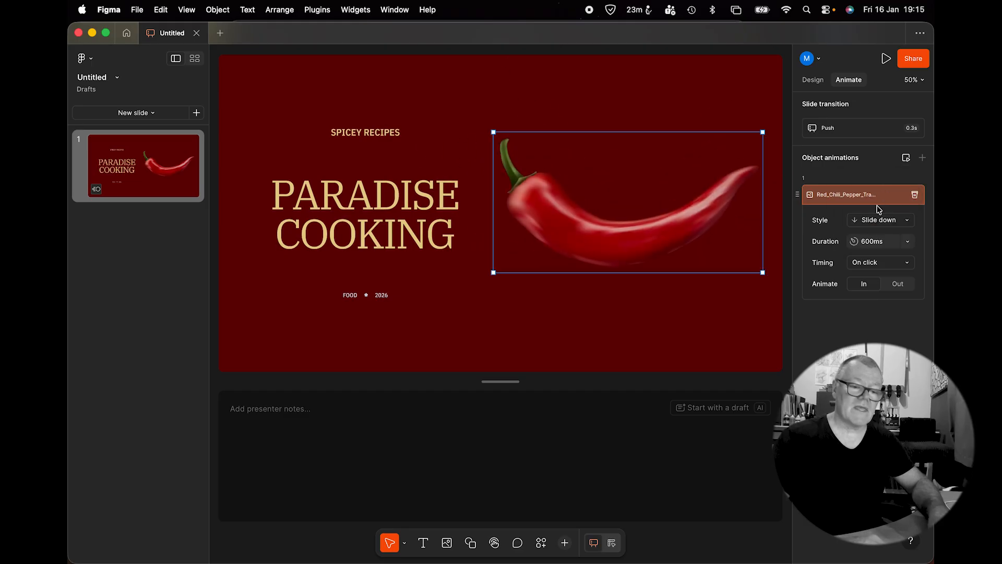
left_click(871, 242)
type("1")
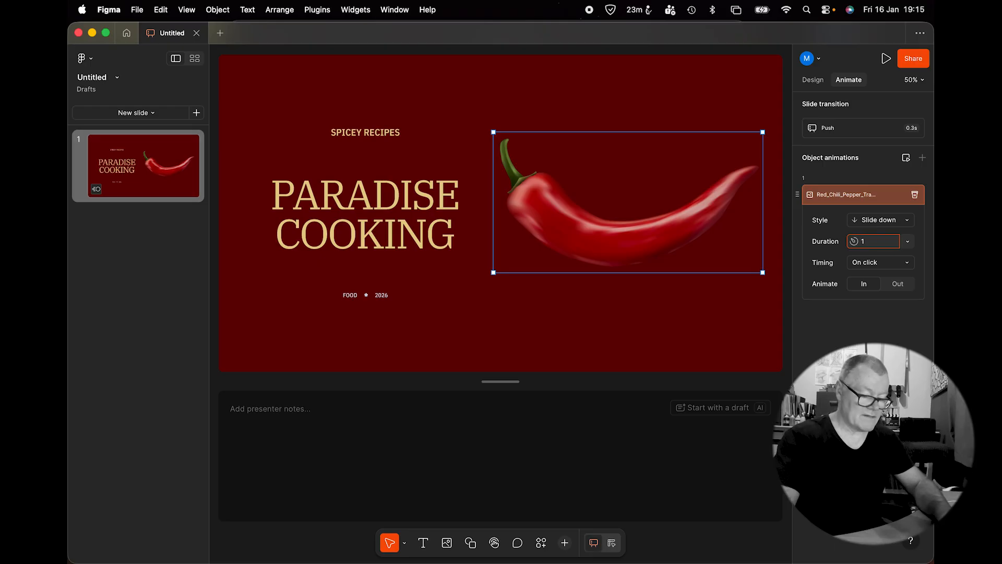
type("500")
key("Return")
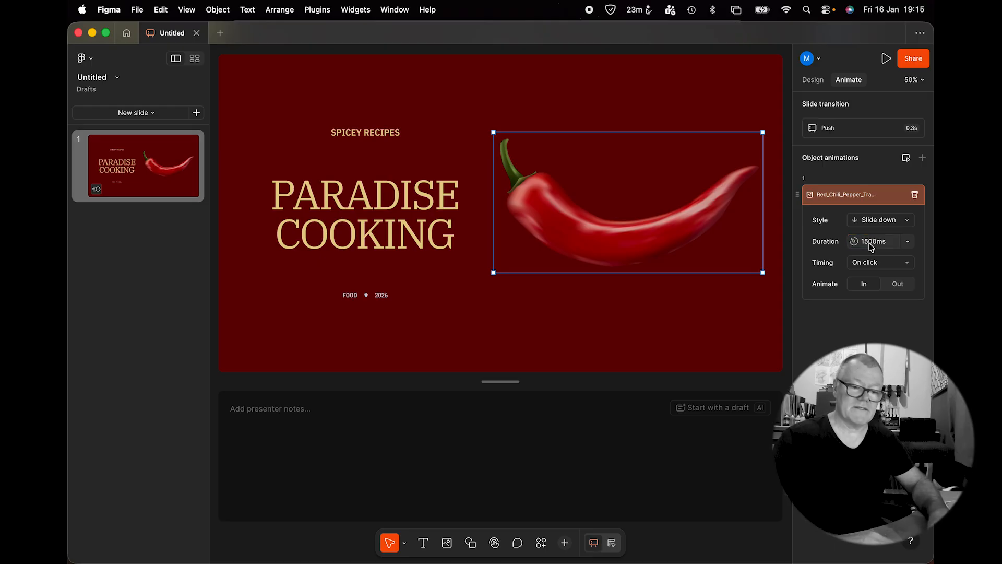
left_click(867, 266)
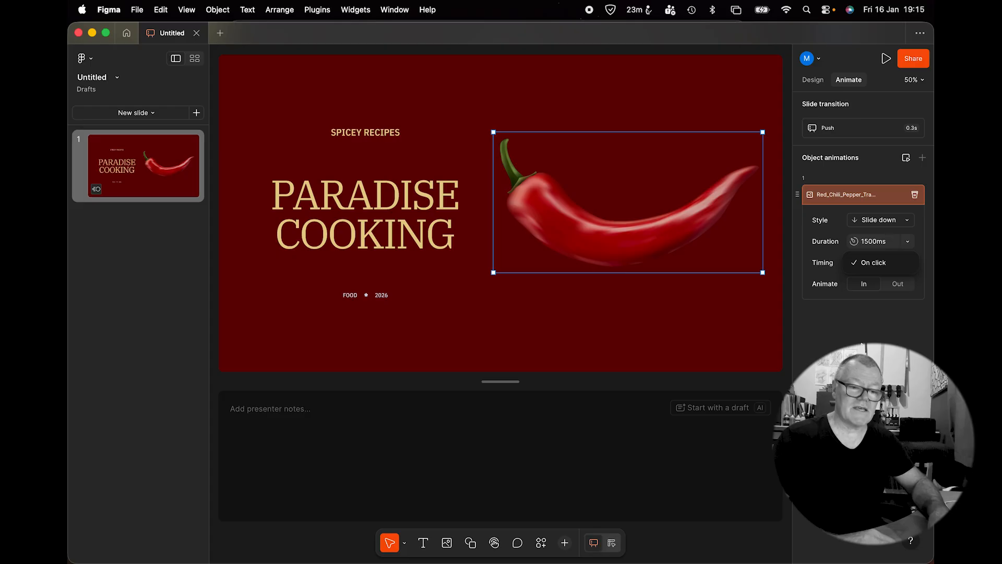
left_click(861, 345)
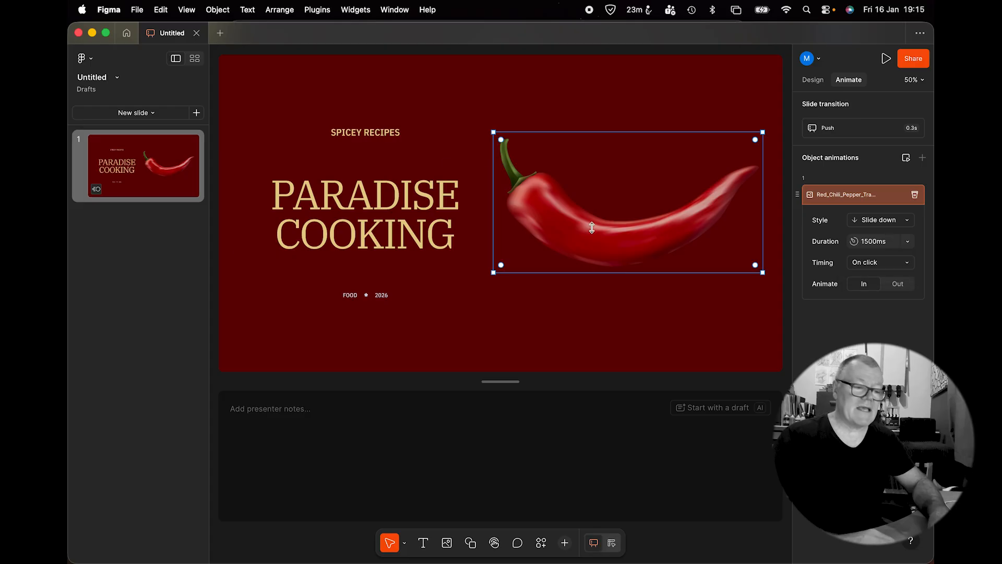
left_click(396, 205)
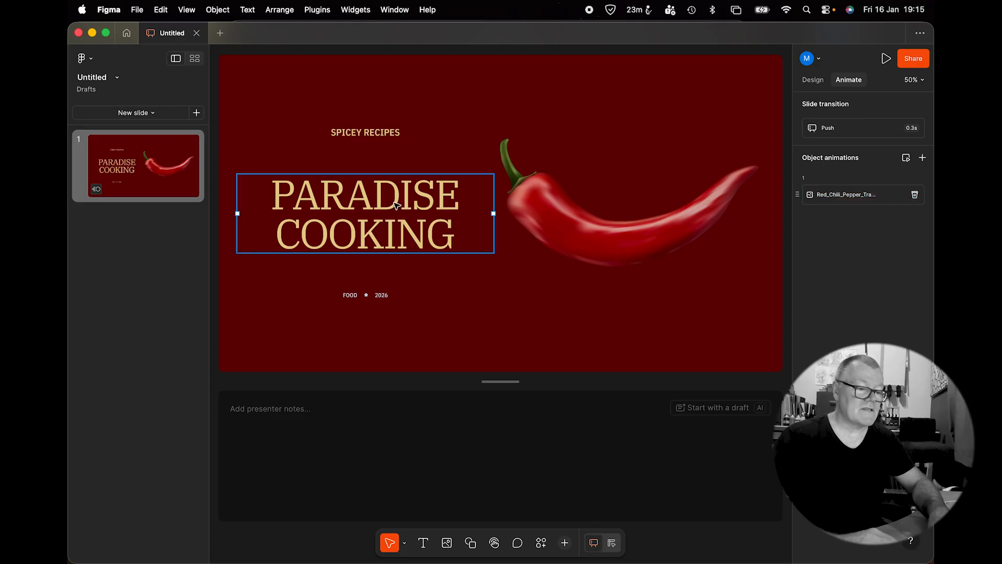
left_click(396, 132, "shift")
left_click(382, 295, "shift")
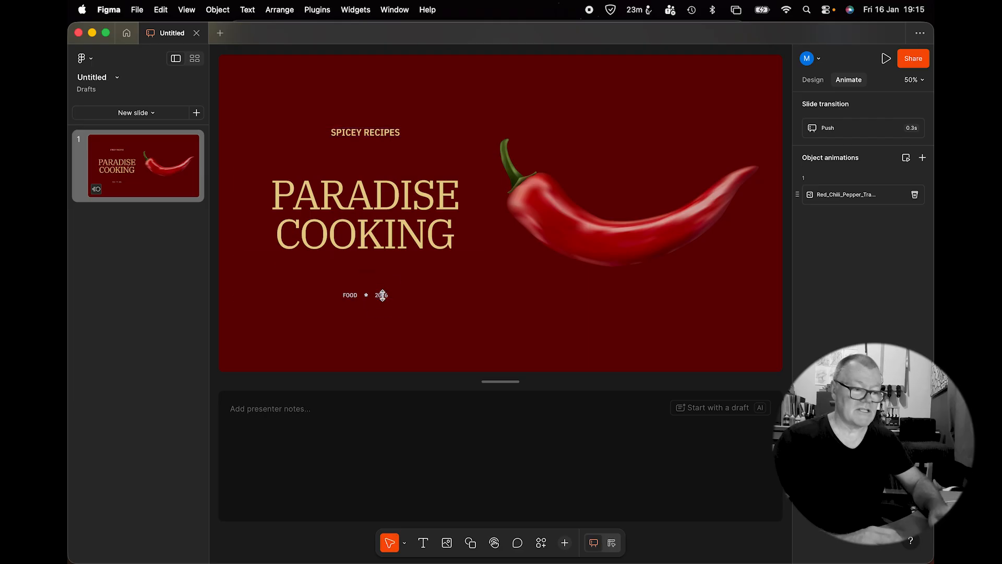
left_click(398, 247)
left_click(383, 132)
left_click(384, 197, "shift")
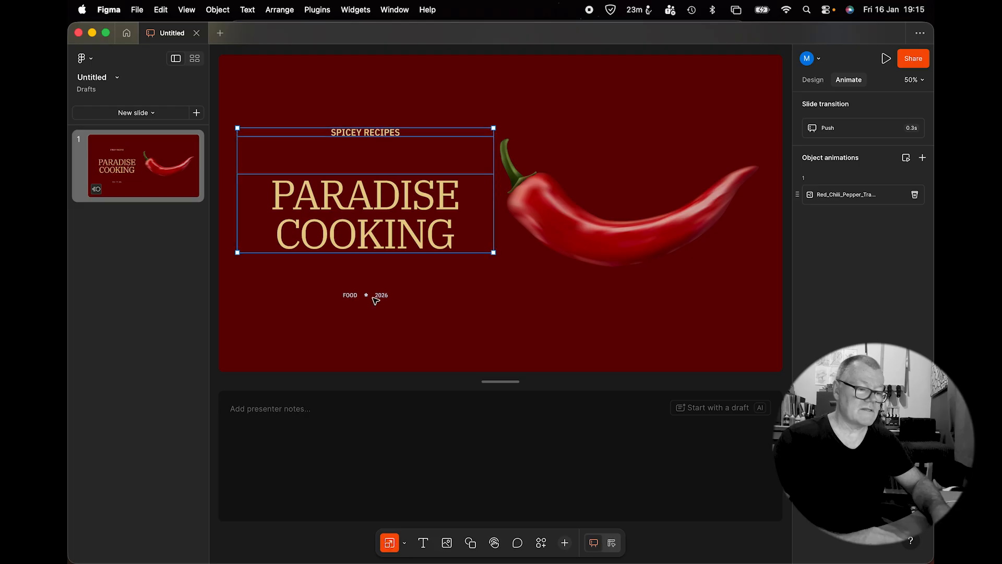
left_click(380, 294, "shift")
left_click(392, 243)
- Group the SPICEY RECIPES subheadline, the PARADISE COOKING headline and the FOOD 2026 line together
left_click(385, 296)
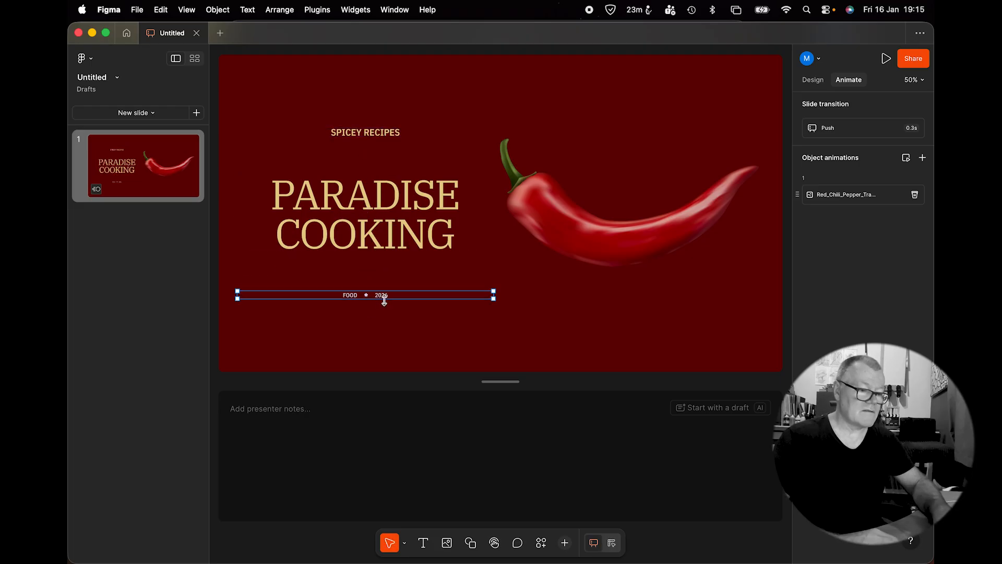
key("k")
left_click(357, 194, "shift")
left_click(362, 131, "shift")
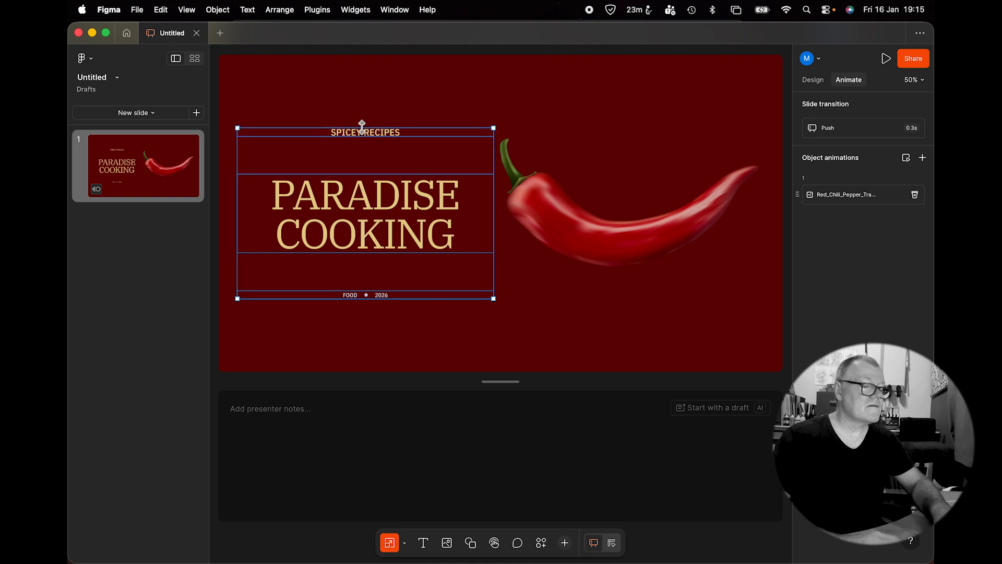
left_click(218, 9)
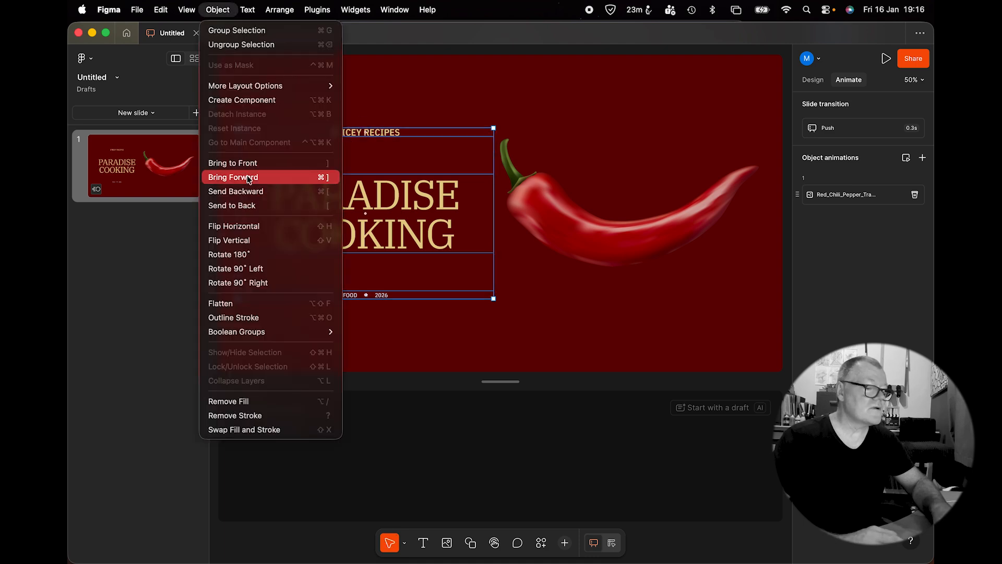
left_click(270, 32)
left_click(272, 155)
left_click(288, 169)
left_click(296, 200)
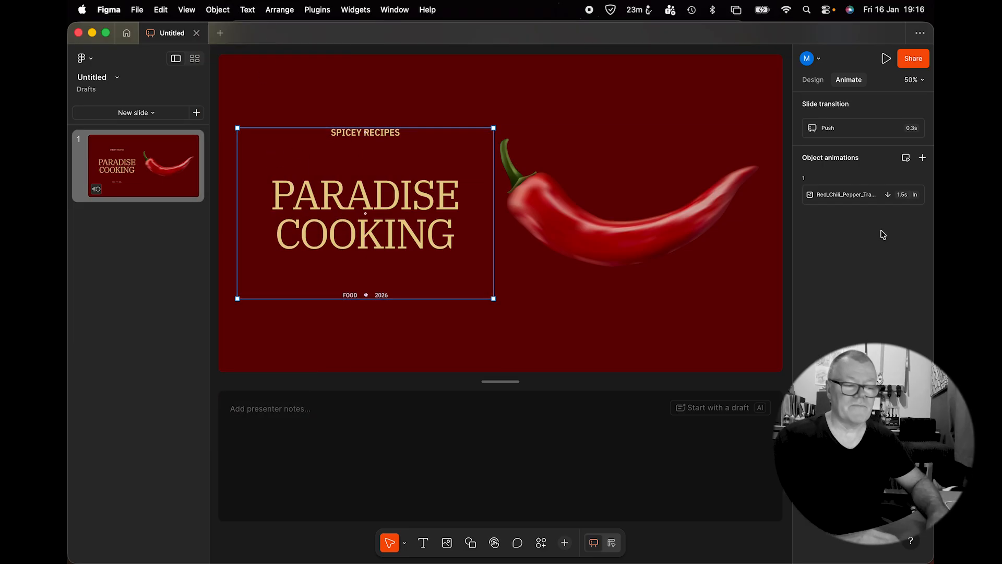
- Add a Fade animation of 2000 ms to the text group, timed to play after the chili image's animation
left_click(921, 159)
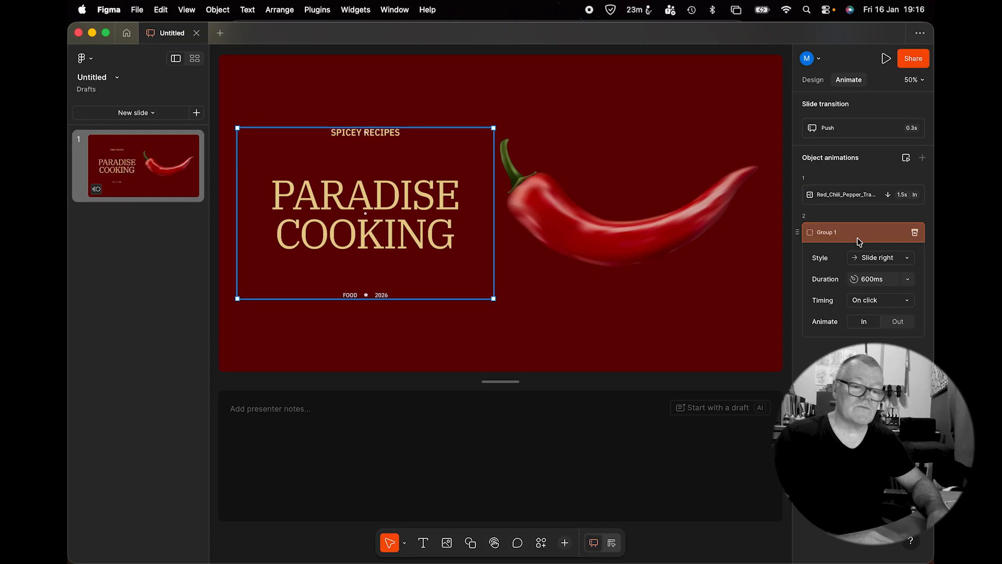
left_click(870, 260)
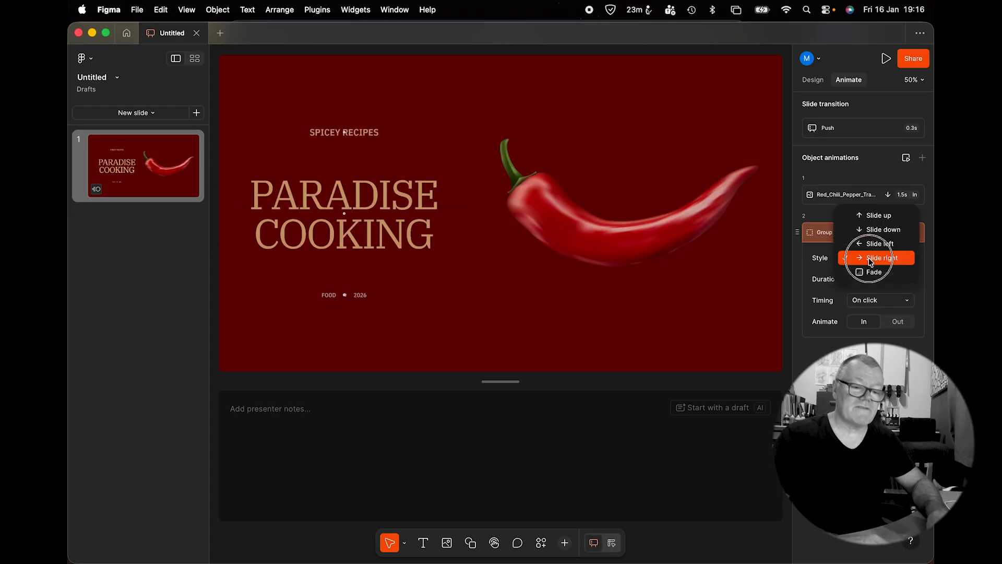
left_click(870, 273)
left_click(870, 281)
type("2000")
key("Return")
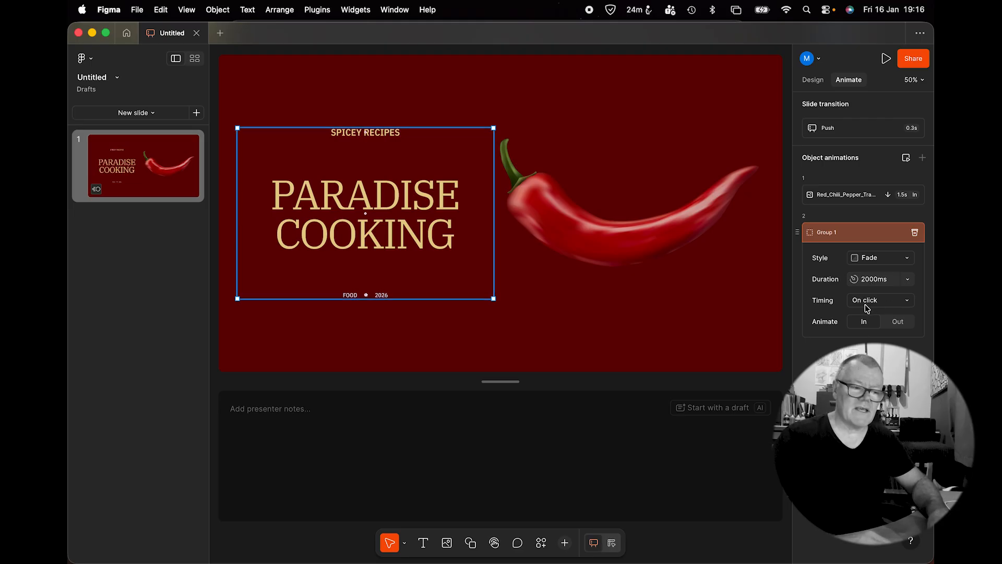
left_click_drag(857, 238, 854, 210)
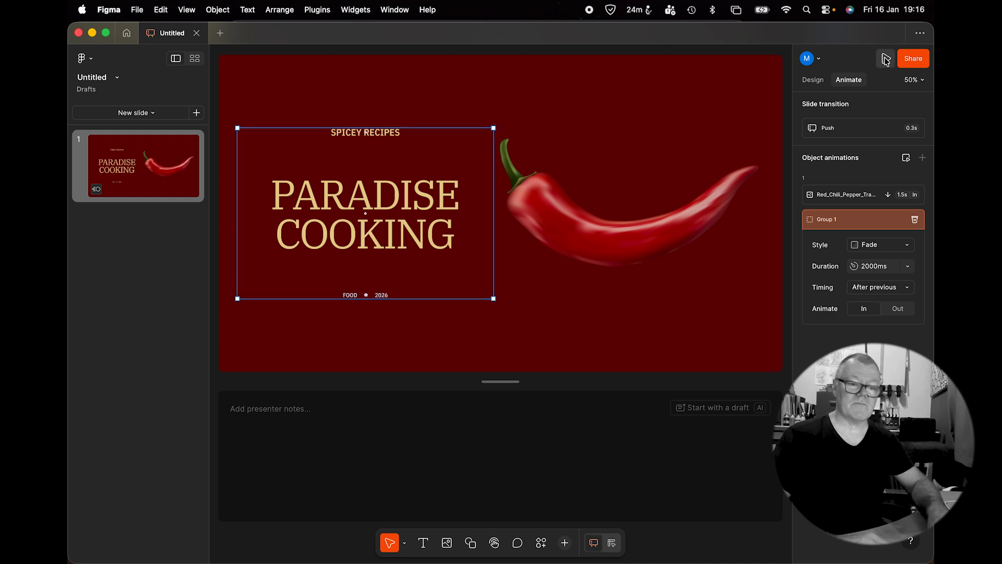
- Present the deck without notes to preview the title slide's animations, and close the presentation view
mouse_move(886, 60)
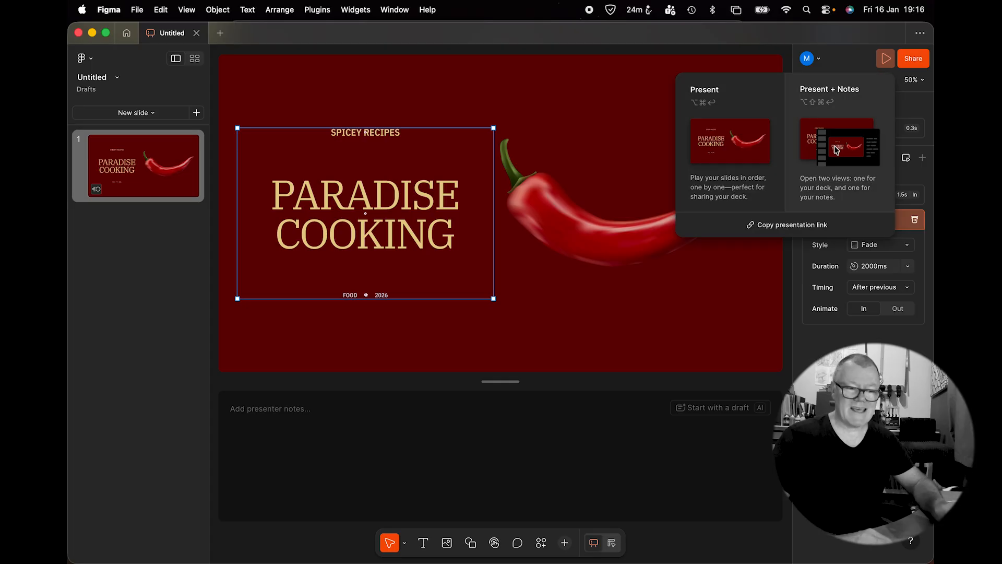
left_click(734, 141)
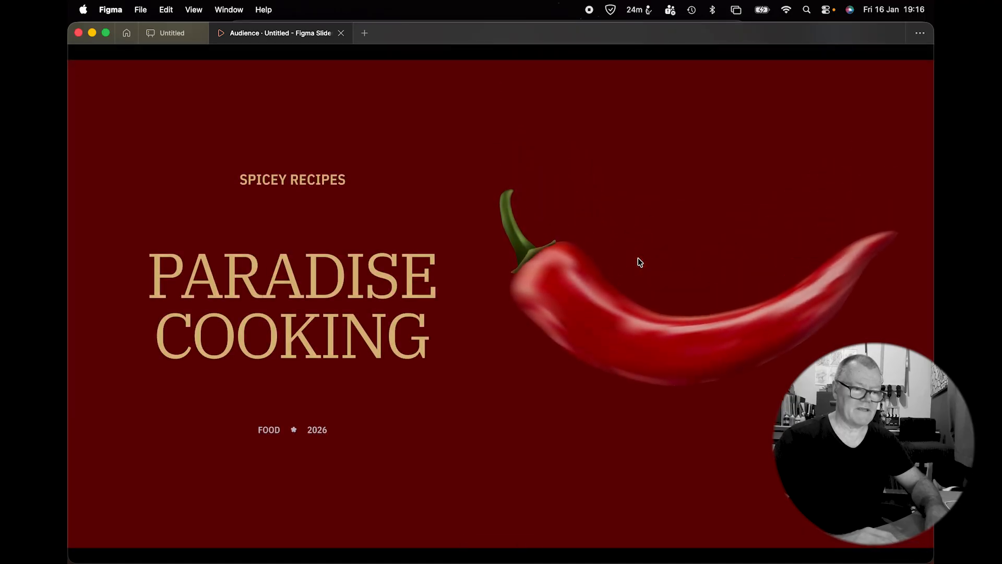
left_click(341, 33)
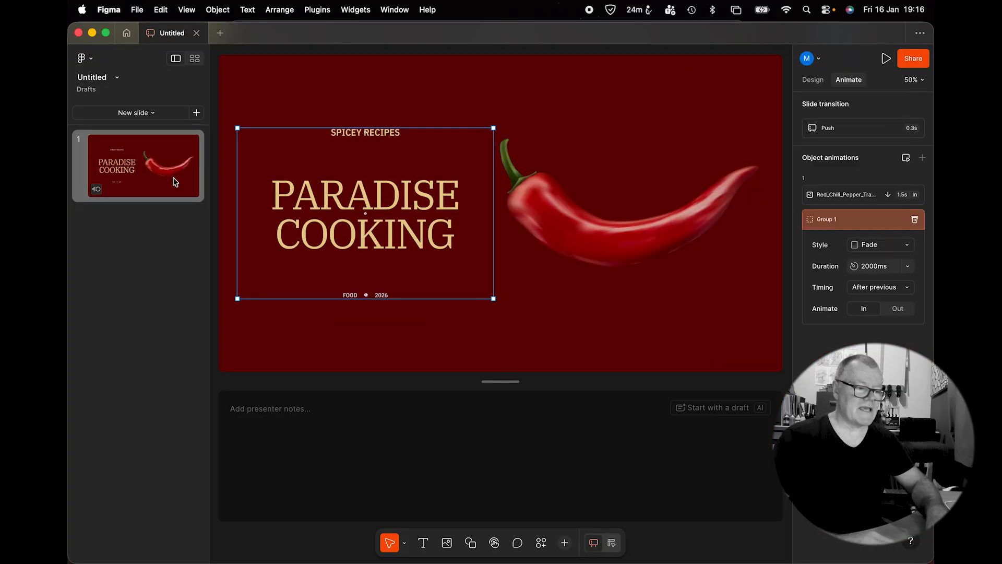
- Duplicate the title slide to create a second slide
left_click(159, 196)
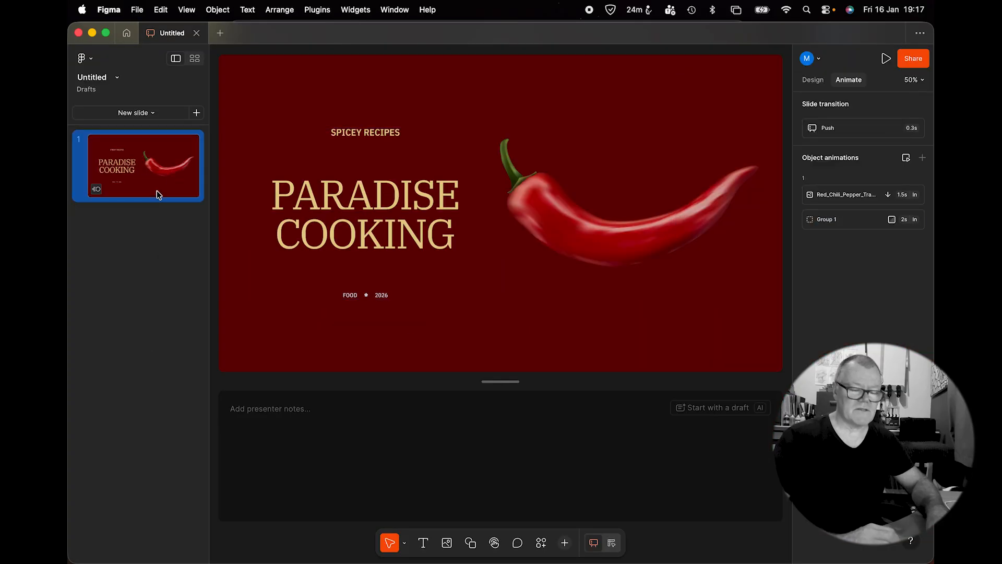
right_click(158, 195)
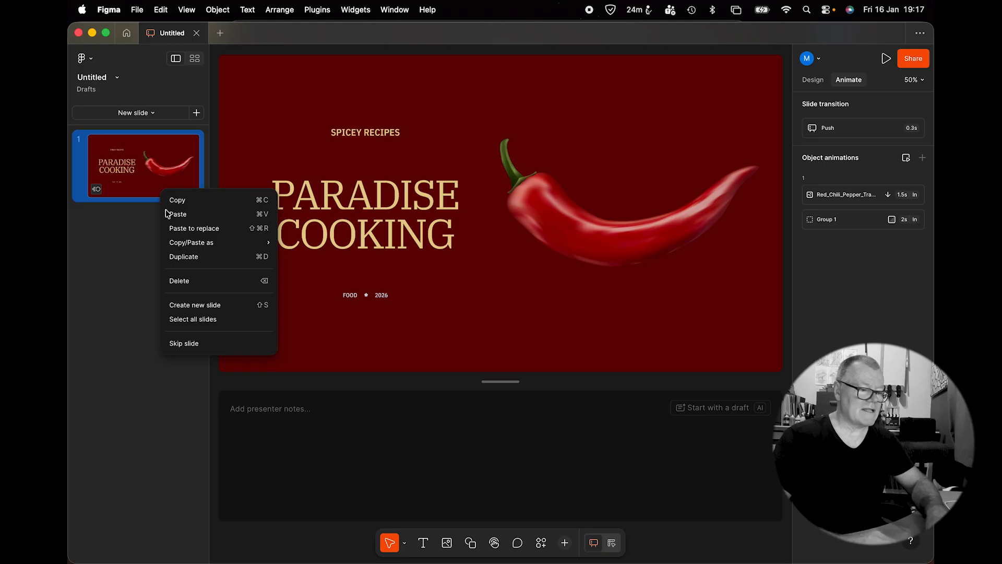
left_click(181, 257)
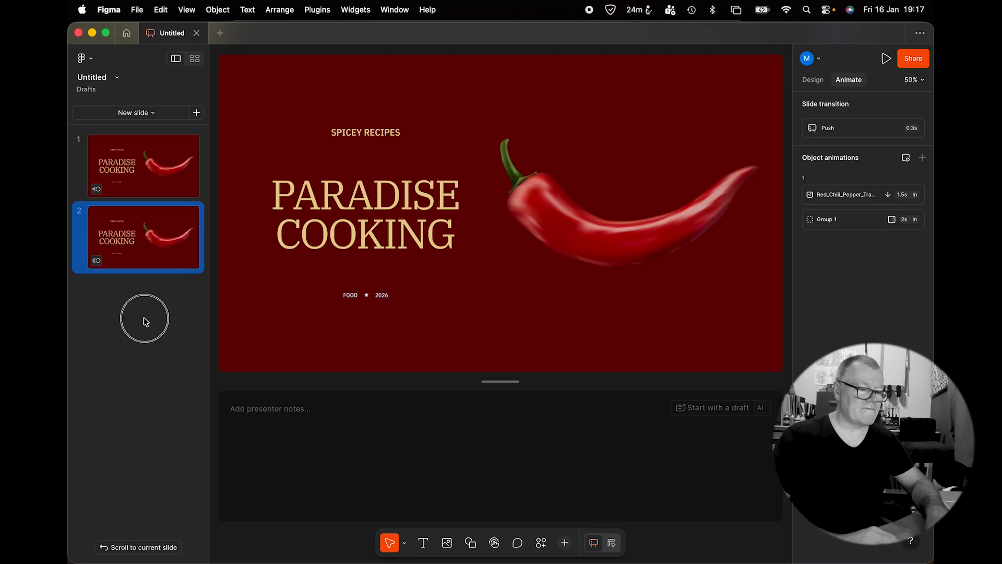
- Replace the headline on the second slide with BUTTER CHICKEN, split over two lines
left_click(345, 207)
double_click(344, 207)
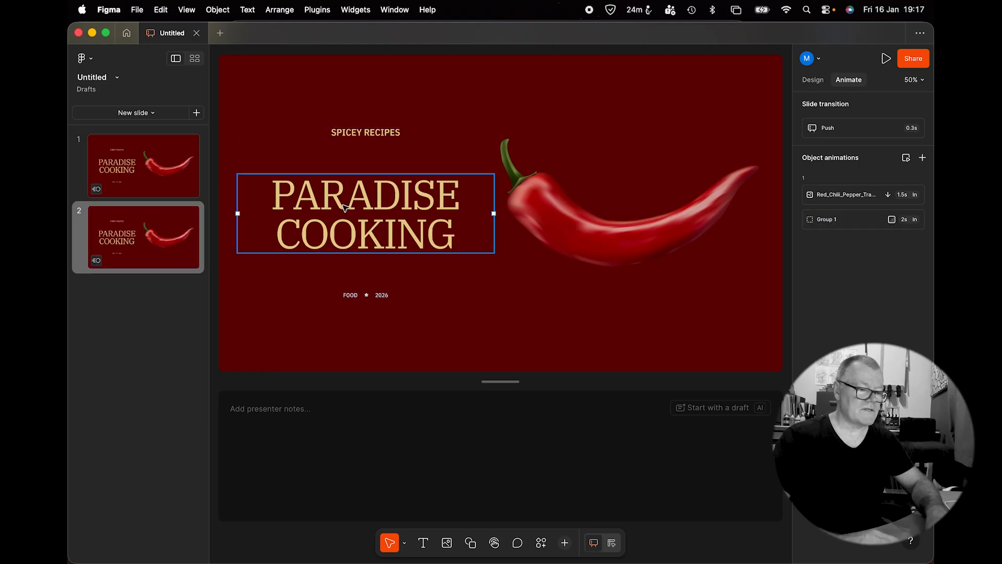
double_click(345, 207)
key("super+a")
key("Caps_Lock")
type("BUTTER")
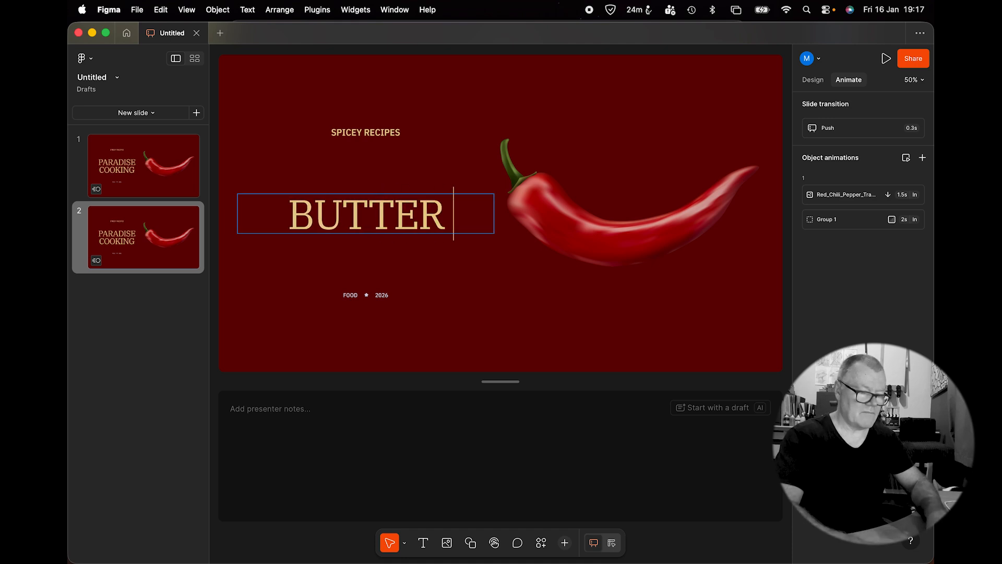
key("Return")
type("CHICKEN")
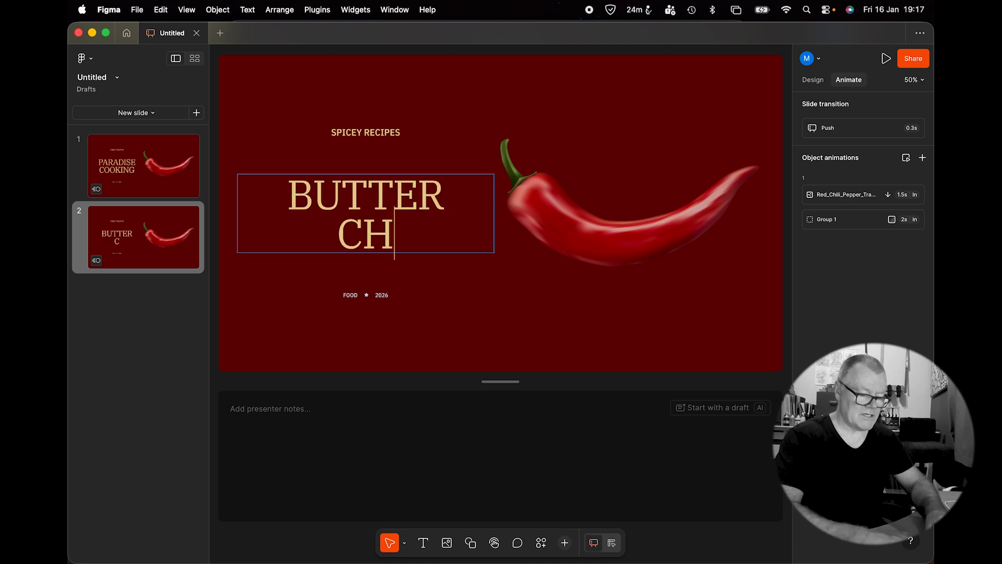
- Delete the chili image and place Spicey Dish 1.jpeg beside the text as a square of about 838 × 838
left_click(553, 237)
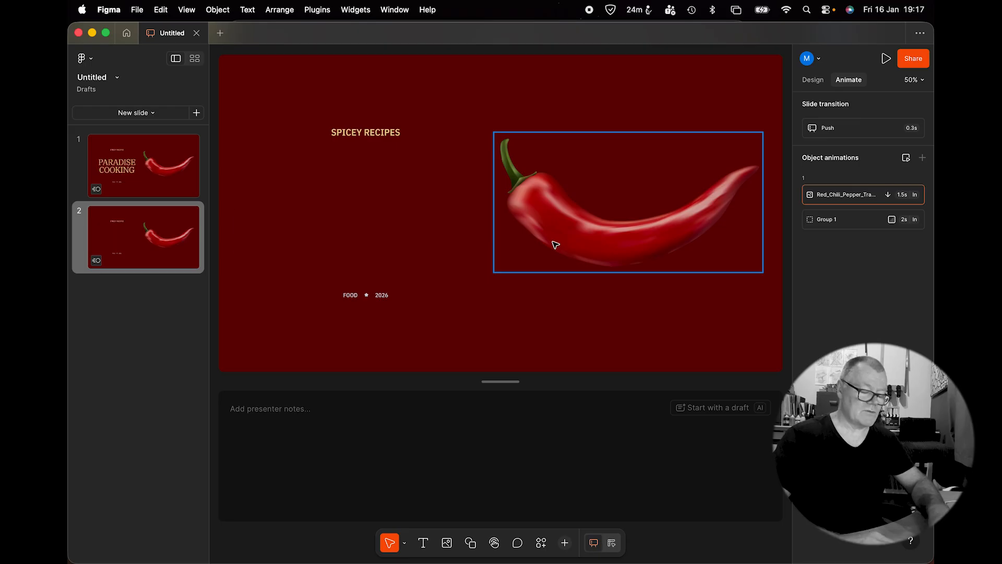
key("Delete")
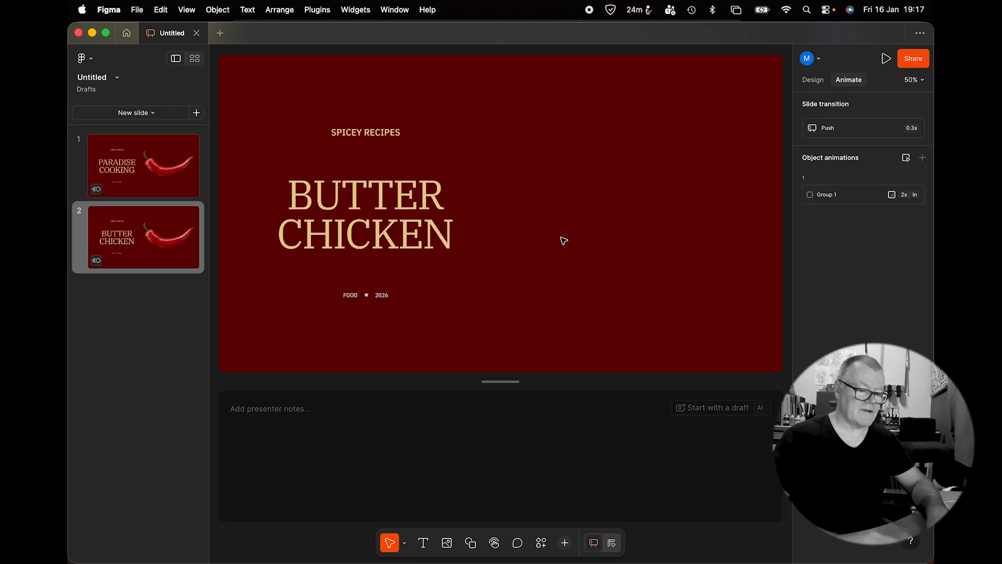
left_click(446, 543)
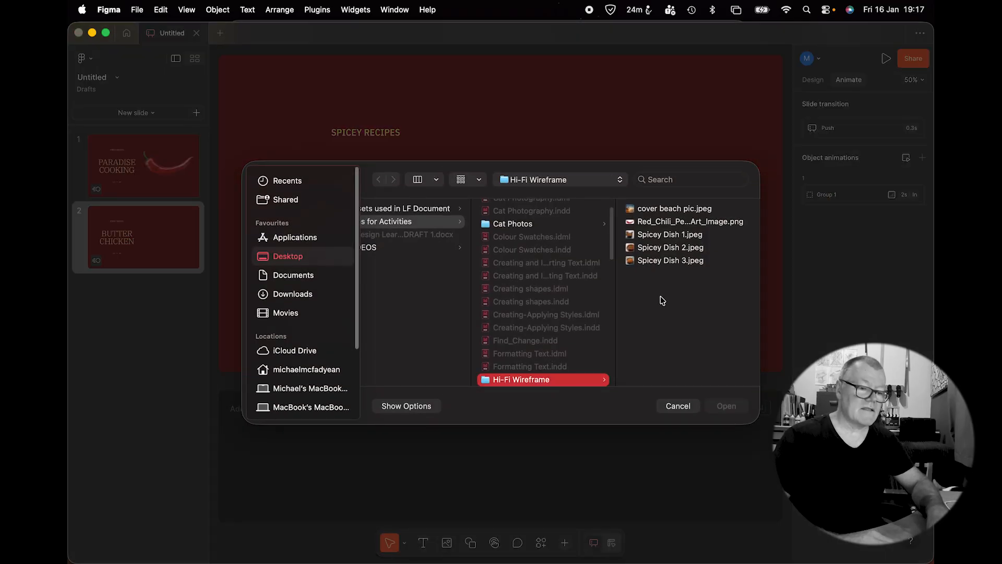
double_click(632, 238)
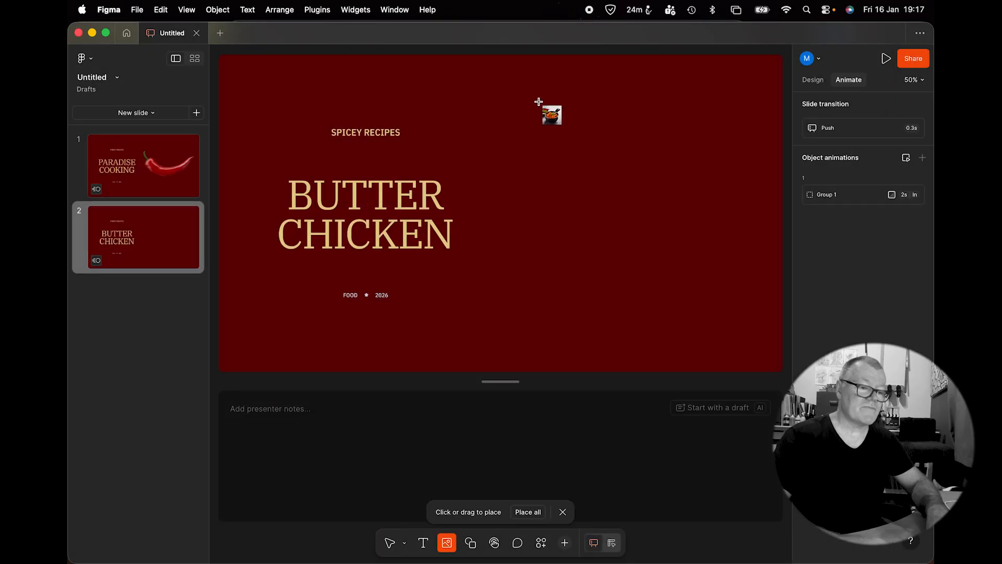
left_click_drag(519, 81, 764, 325)
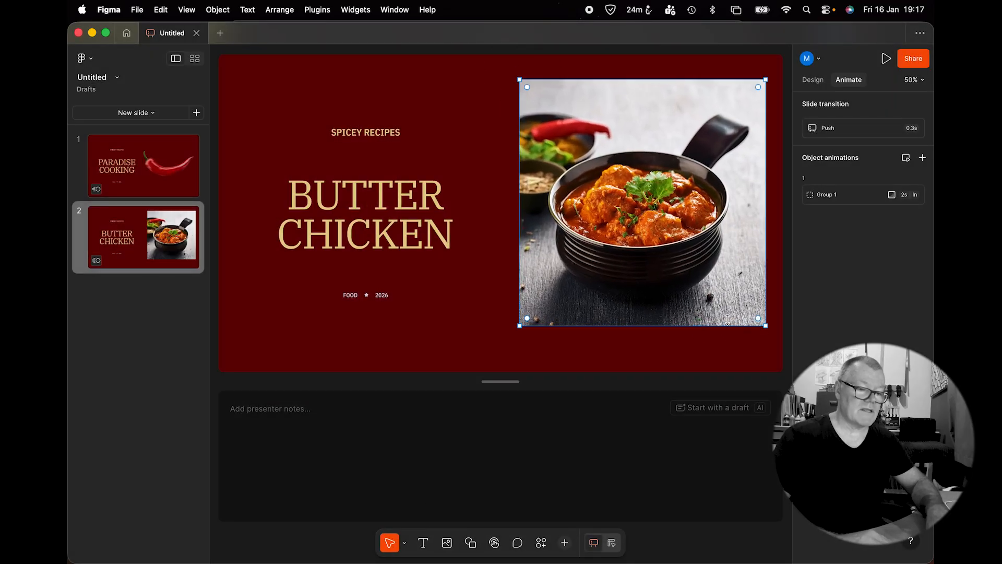
left_click_drag(711, 264, 699, 275)
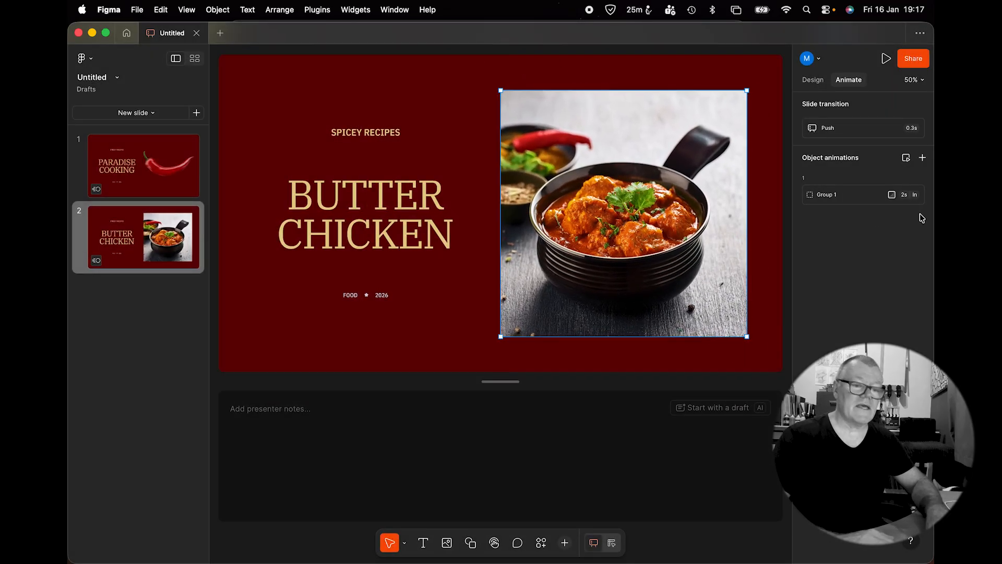
- Add a Slide down animation to the dish image and order it ahead of the text group's animation
left_click(922, 157)
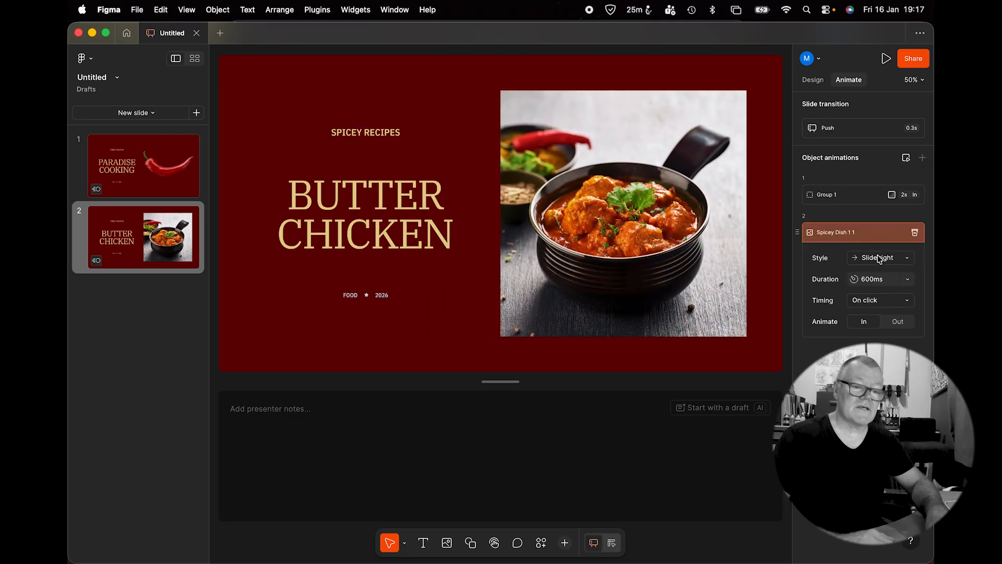
left_click(880, 258)
left_click(879, 229)
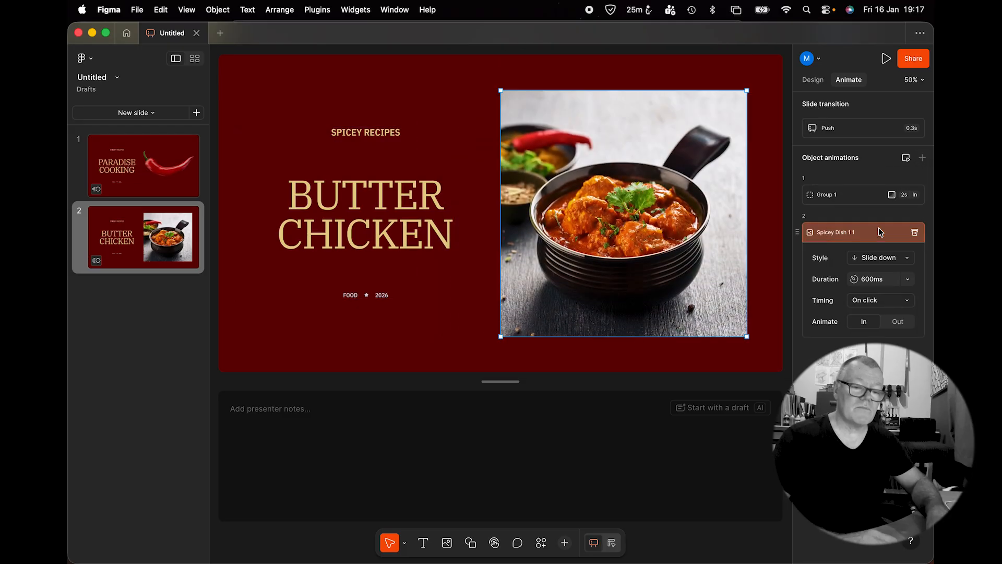
left_click_drag(847, 236, 847, 188)
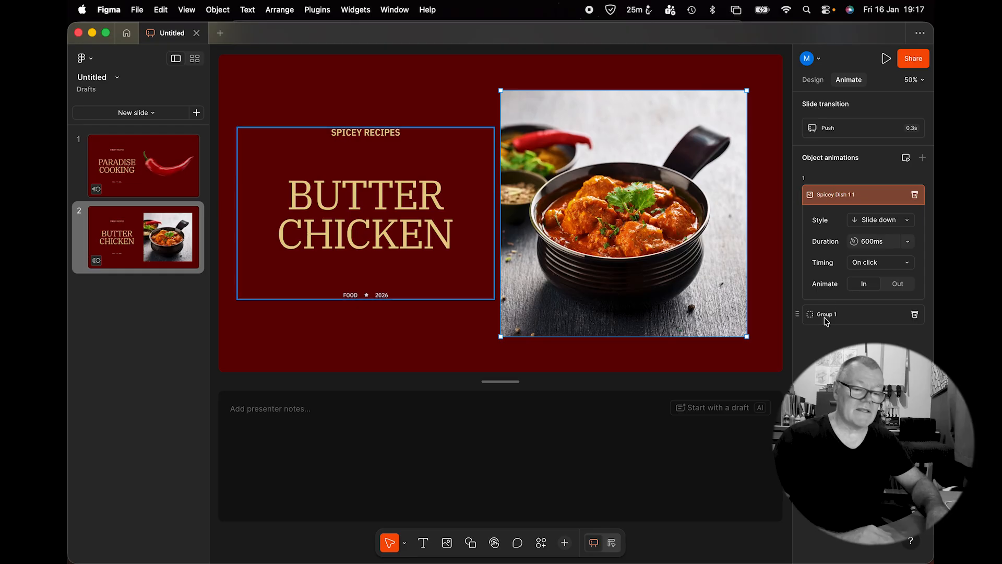
- Present the deck without notes from the first slide to preview both slides' animations, and close the presentation view
left_click(164, 196)
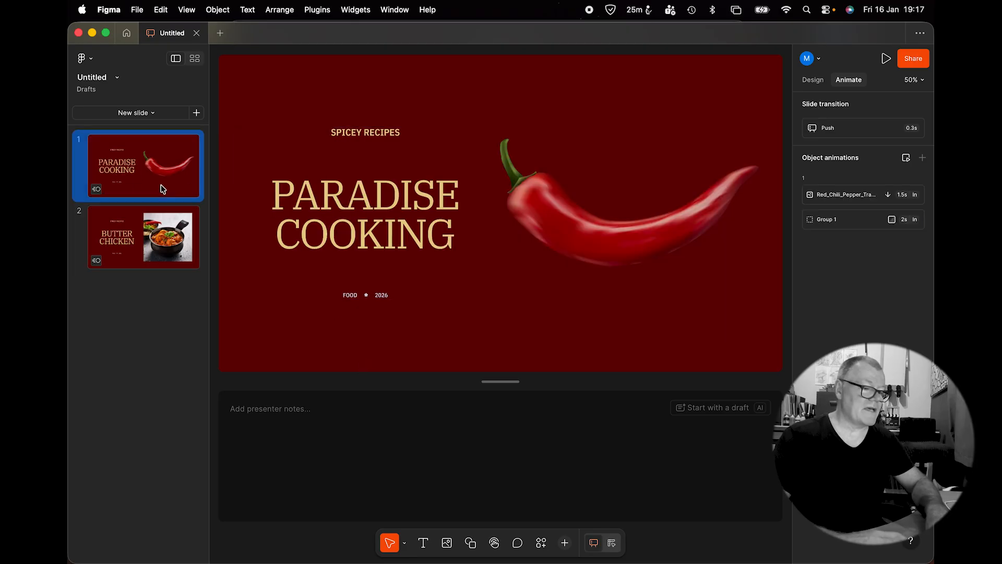
left_click(886, 56)
left_click(765, 130)
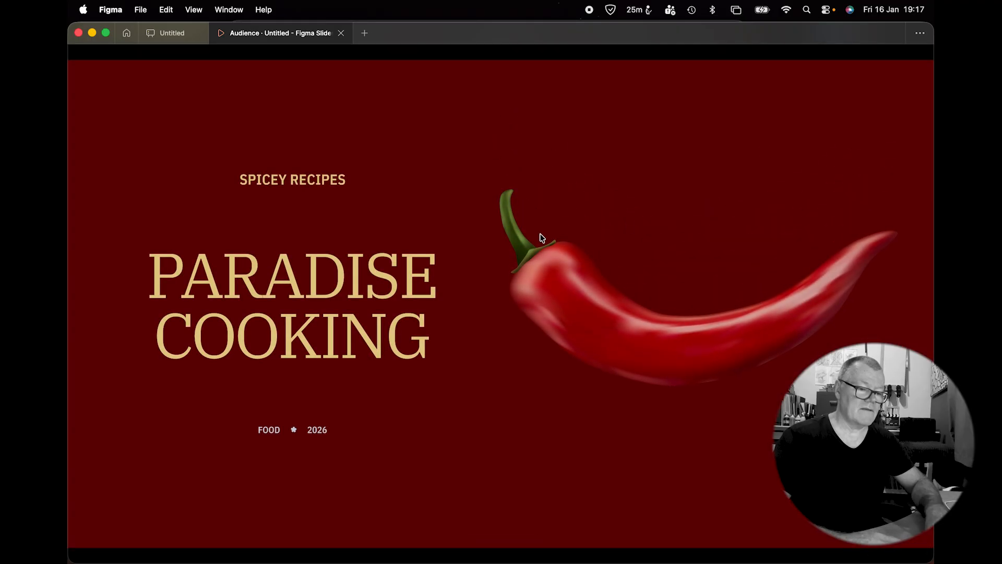
key("Left")
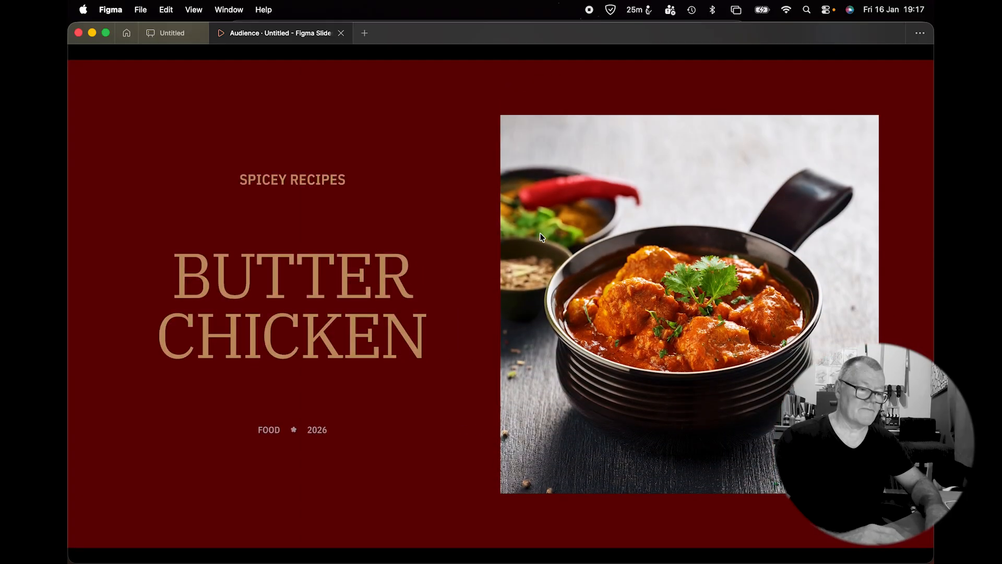
left_click(341, 33)
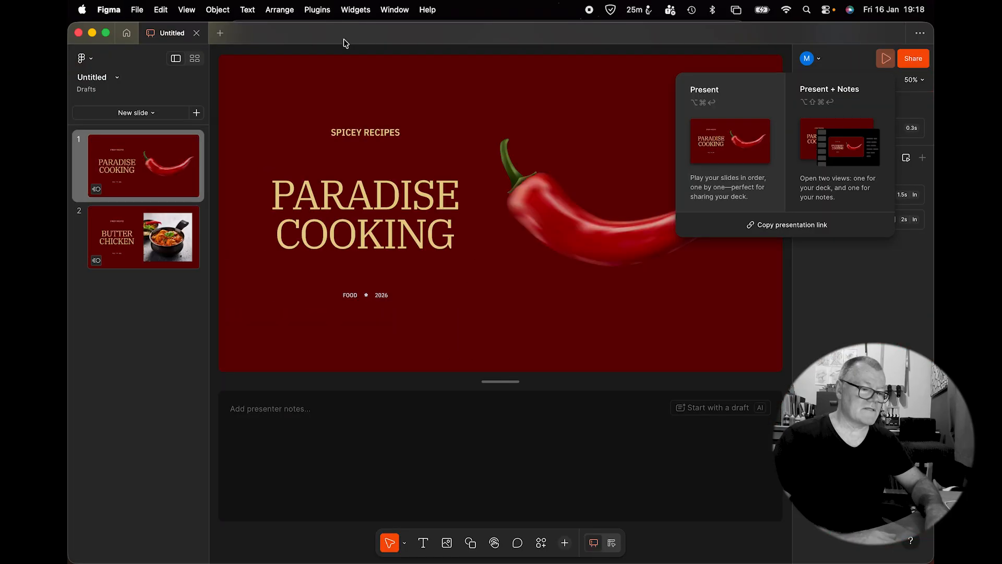
- Duplicate the BUTTER CHICKEN slide to create a third slide
left_click(136, 255)
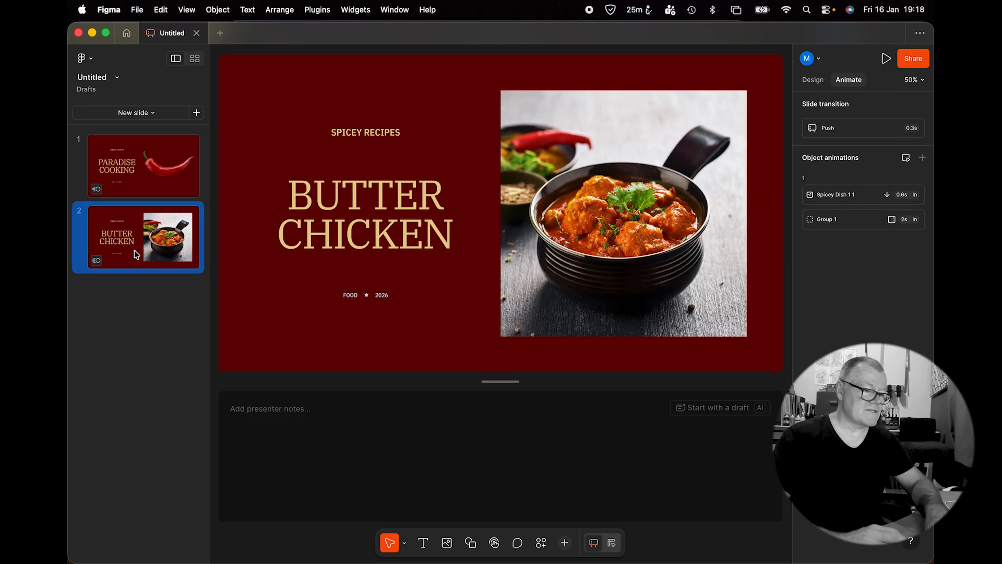
right_click(136, 254)
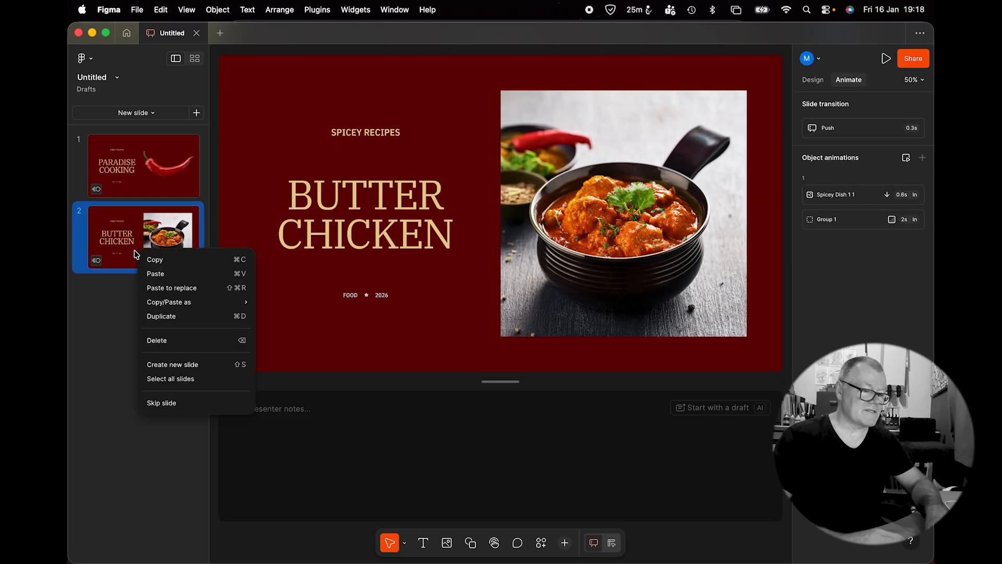
left_click(163, 317)
- Replace the headline on the third slide with LAMB CURRY, split over two lines
left_click(362, 212)
double_click(331, 195)
key("super+a")
type("LAMB")
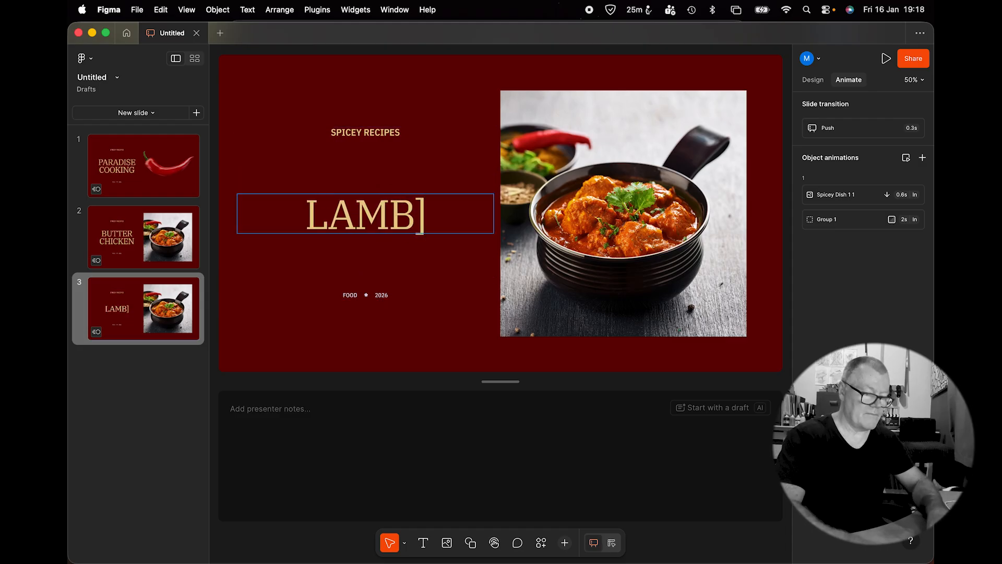
key("Escape")
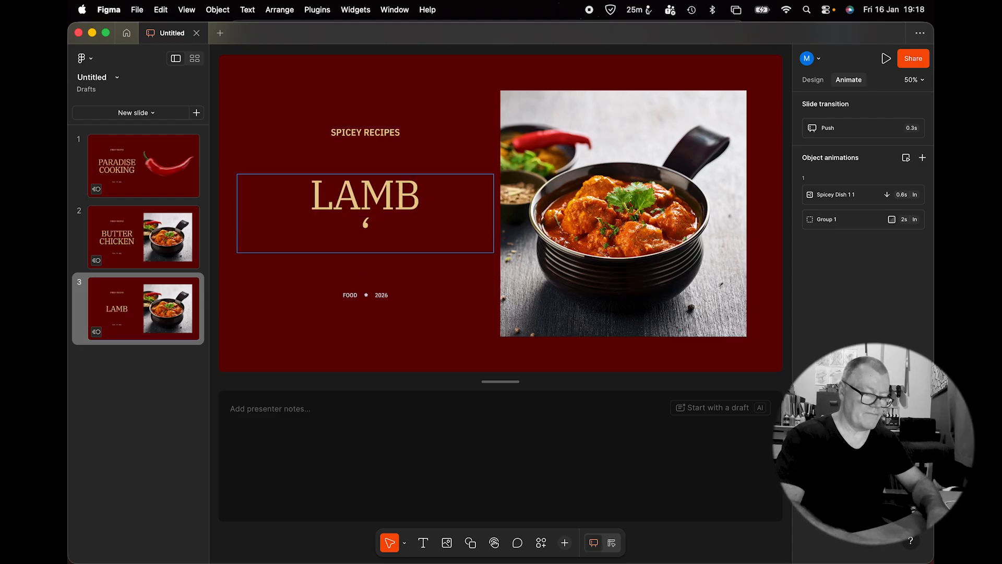
type("CURRY")
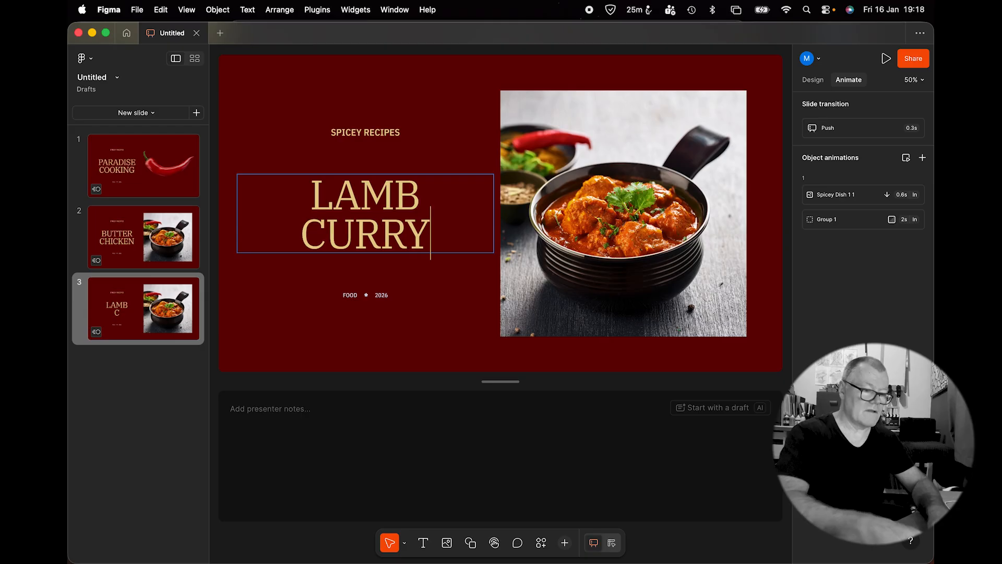
key("Escape")
- Replace the dish image's fill on the LAMB CURRY slide with Spicey Dish 2.jpeg
left_click(616, 169)
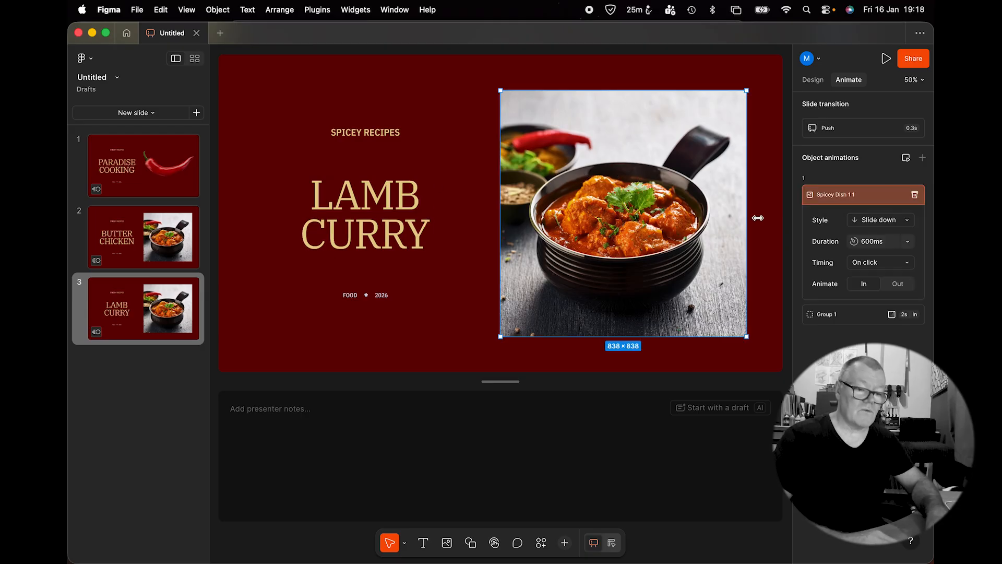
left_click(813, 80)
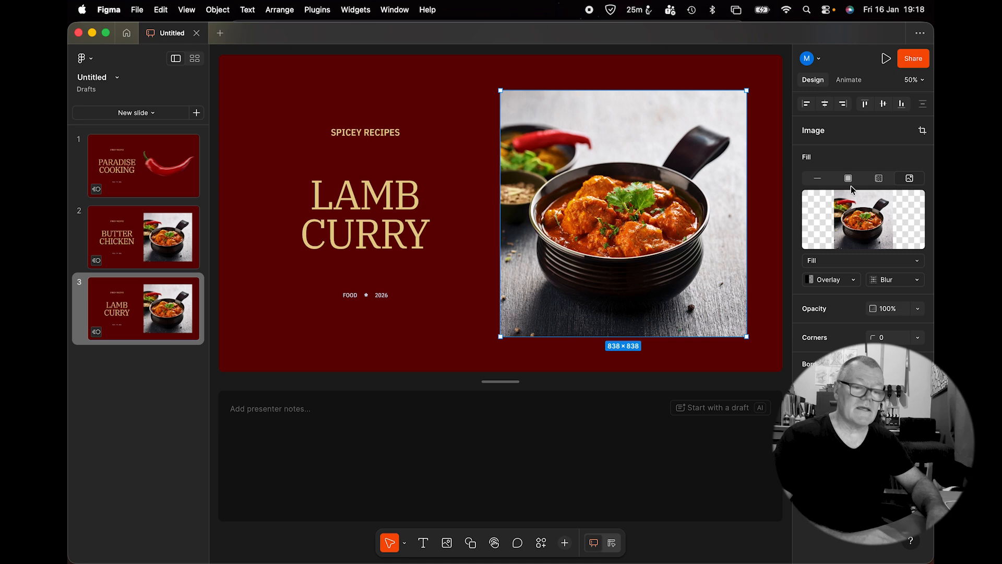
left_click(852, 220)
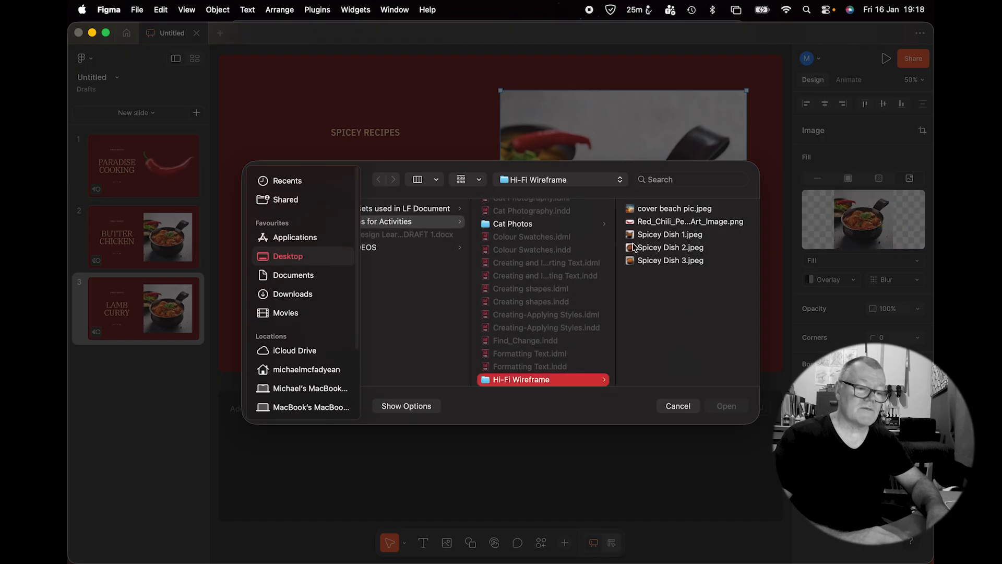
double_click(633, 247)
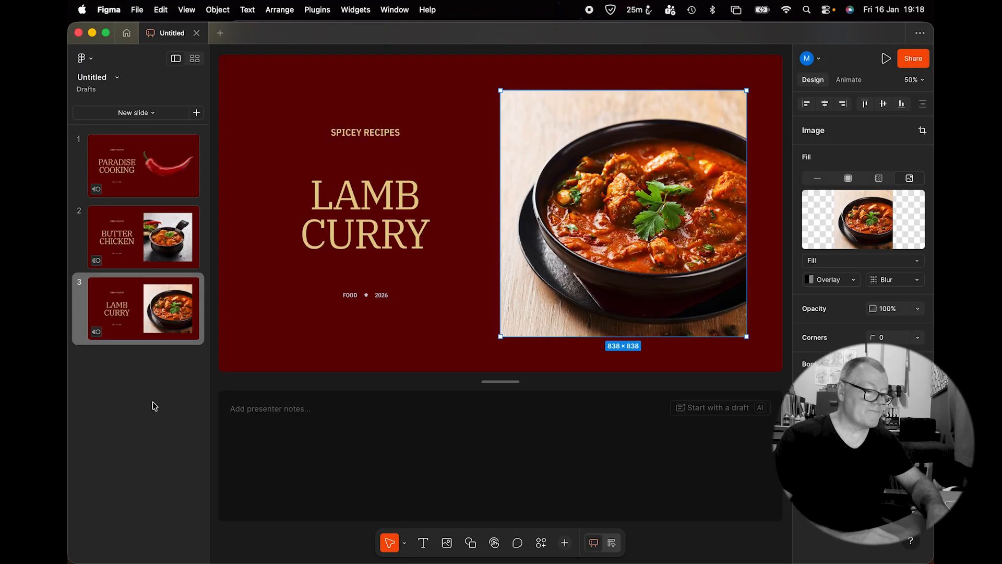
- Duplicate the LAMB CURRY slide to create a fourth slide
left_click(127, 409)
left_click(129, 326)
right_click(129, 327)
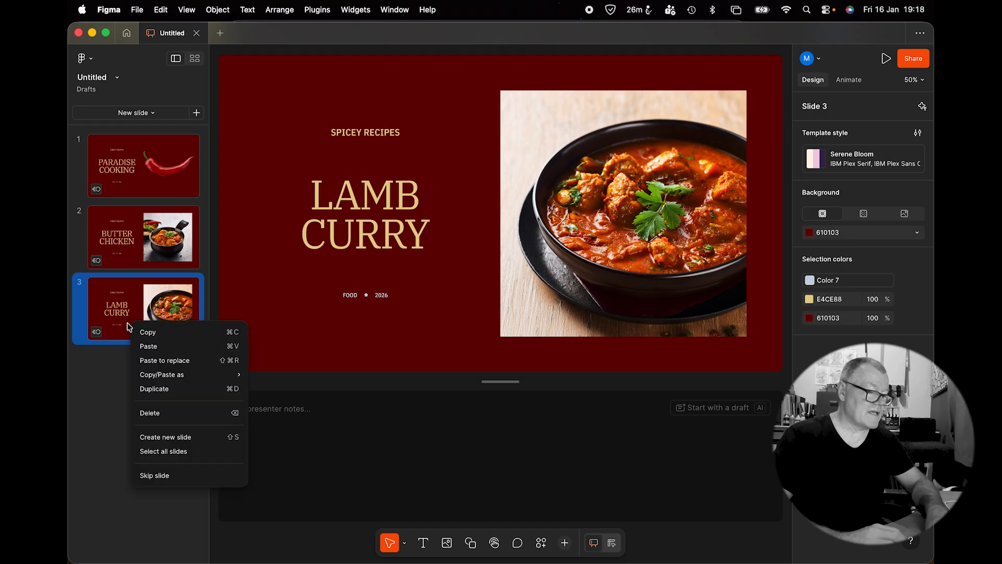
left_click(150, 391)
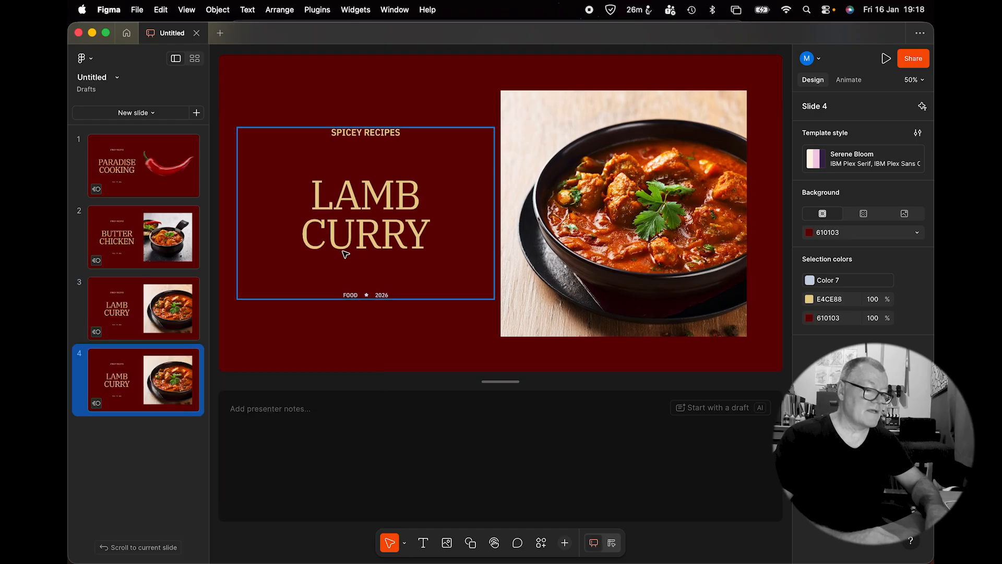
- Change the word LAMB to VEG in the fourth slide's headline
left_click(353, 228)
double_click(349, 192)
triple_click(348, 191)
left_click(348, 192)
double_click(348, 192)
type("VEG")
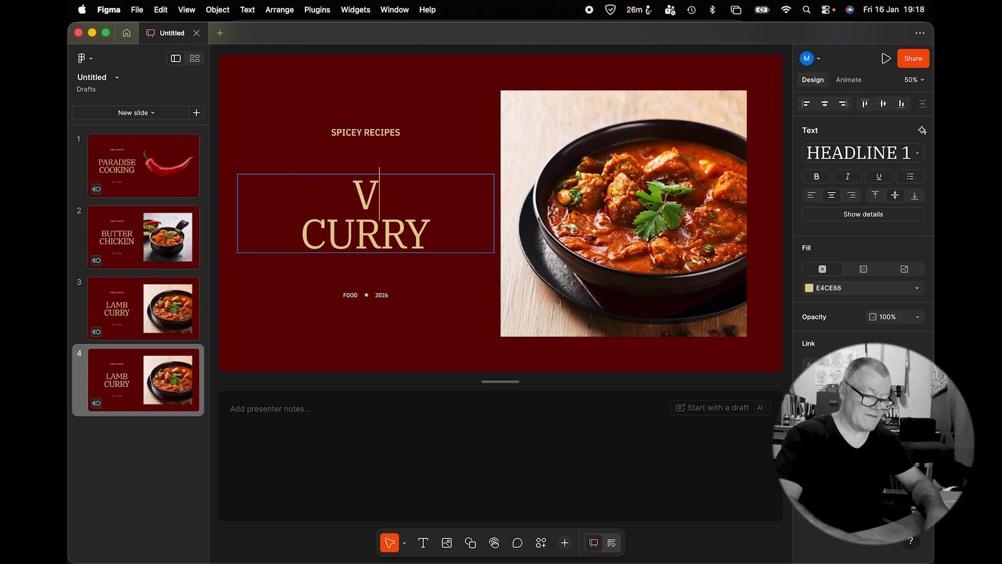
key("Escape")
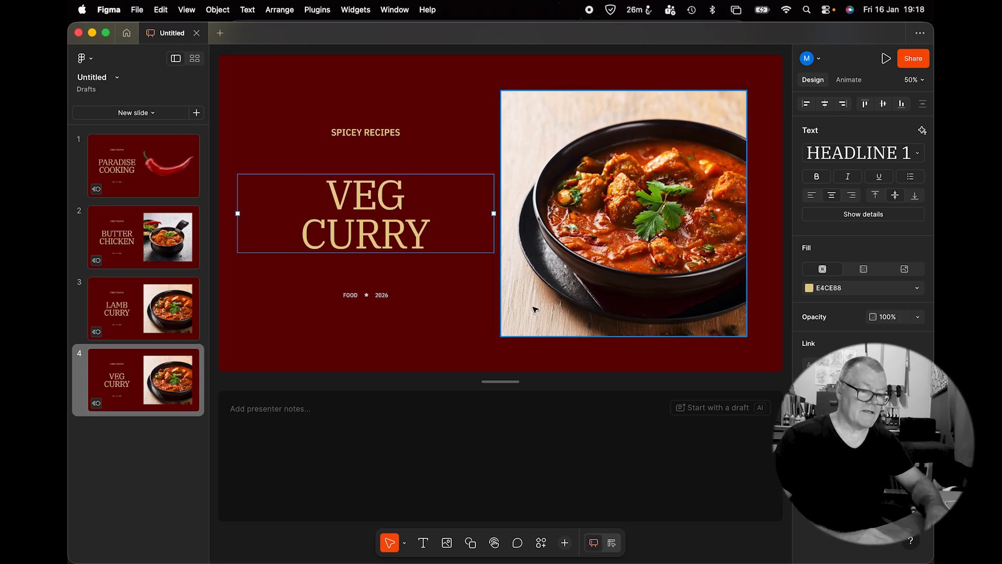
- Replace the dish image's fill on the VEG CURRY slide with Spicey Dish 3.jpeg
left_click(551, 286)
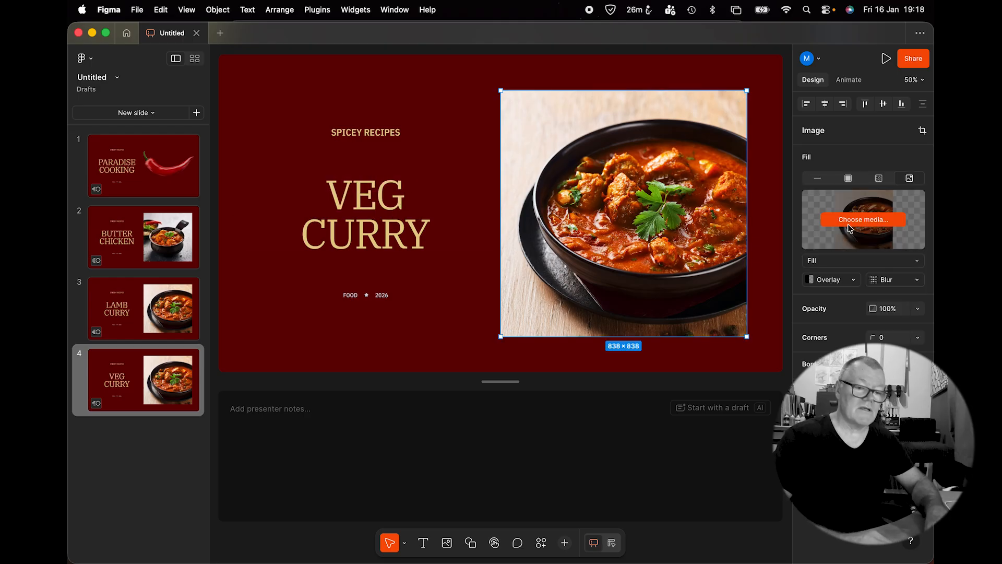
left_click(863, 219)
double_click(630, 261)
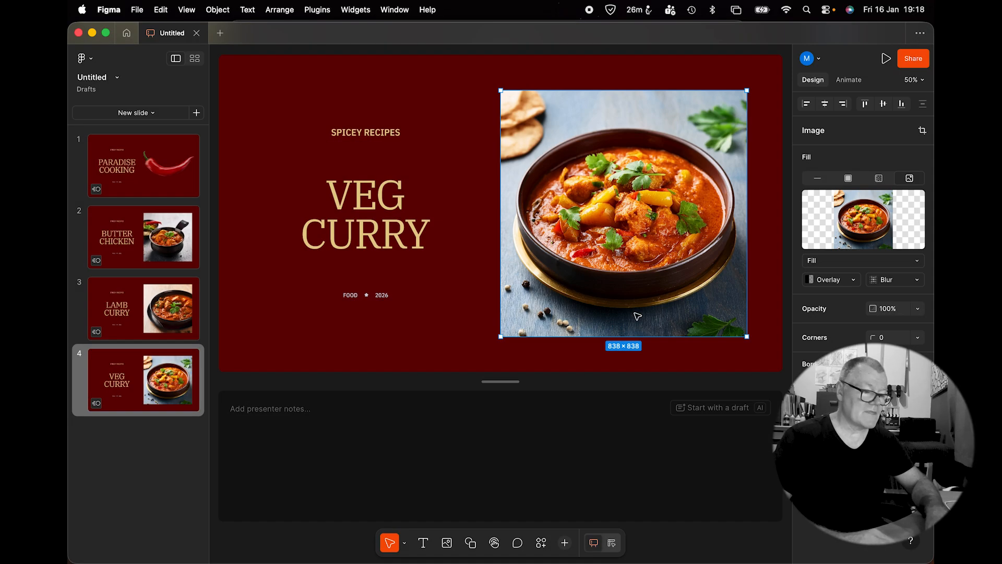
- Duplicate the VEG CURRY slide as a fifth slide and delete the dish image from the copy
left_click(142, 399)
right_click(126, 402)
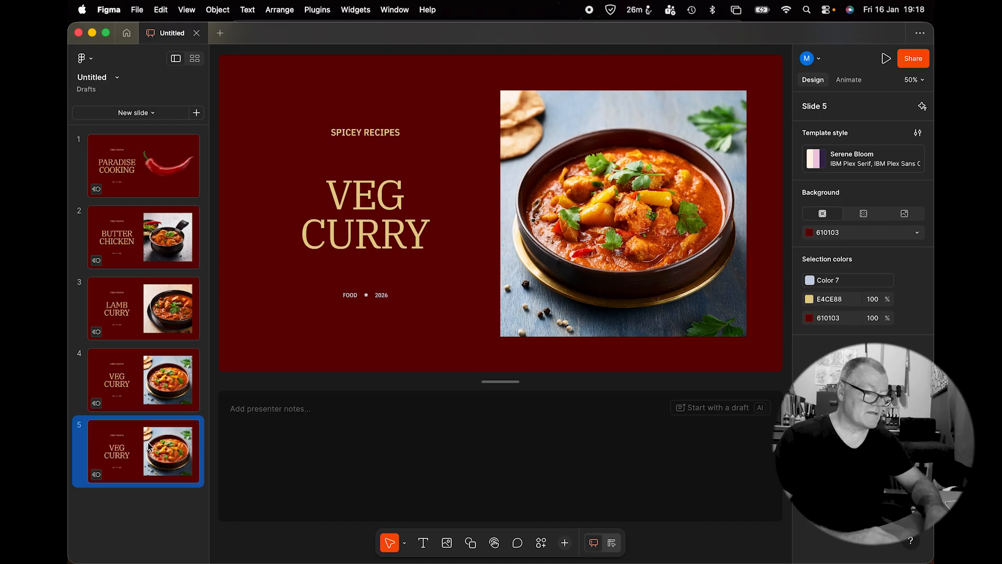
left_click(577, 261)
key("Delete")
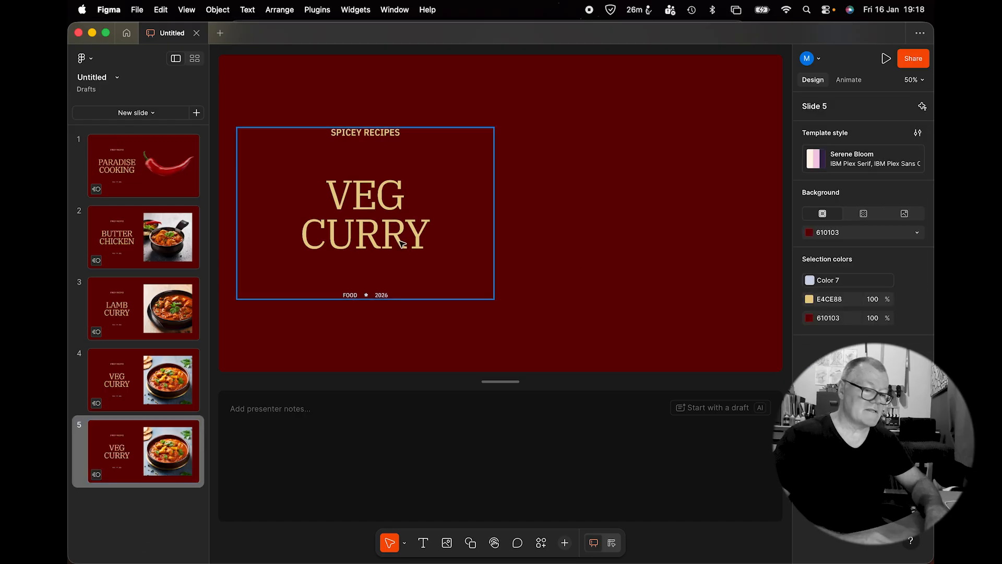
- Centre the text group on the fifth slide and replace its headline with THANK YOU! on two lines
left_click(377, 242)
left_click_drag(377, 242, 512, 246)
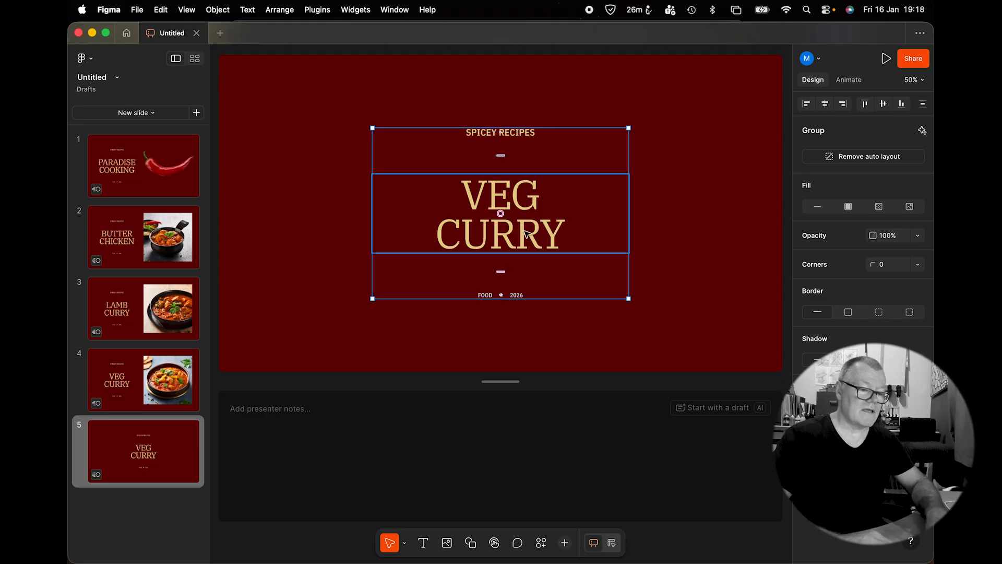
double_click(470, 195)
type("THANK")
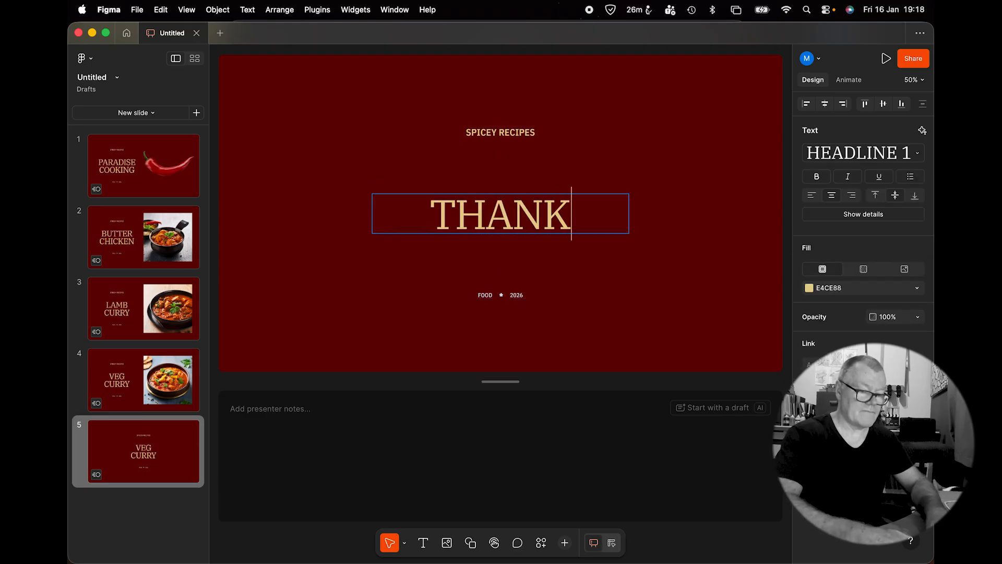
key("Return")
type("YOU")
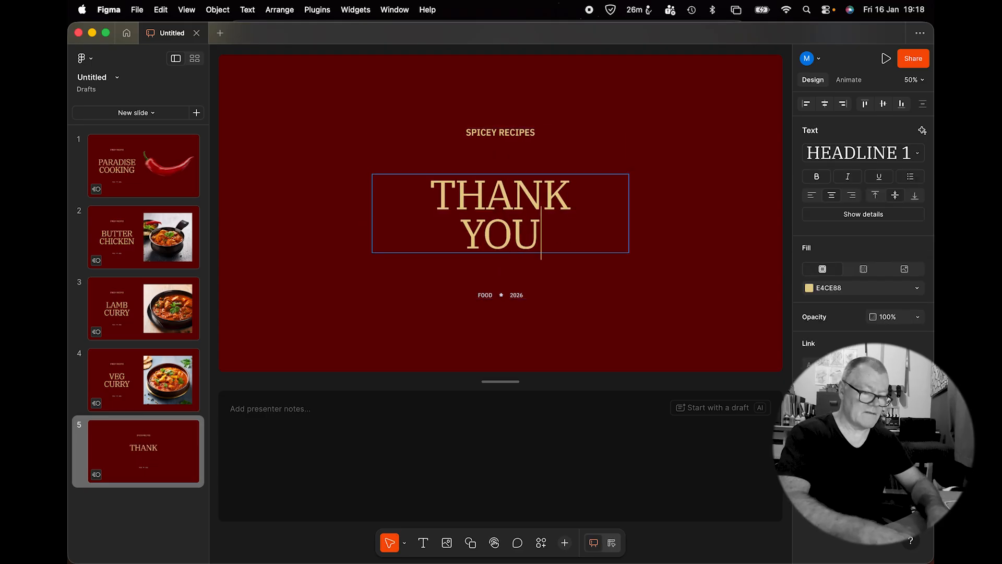
type("!")
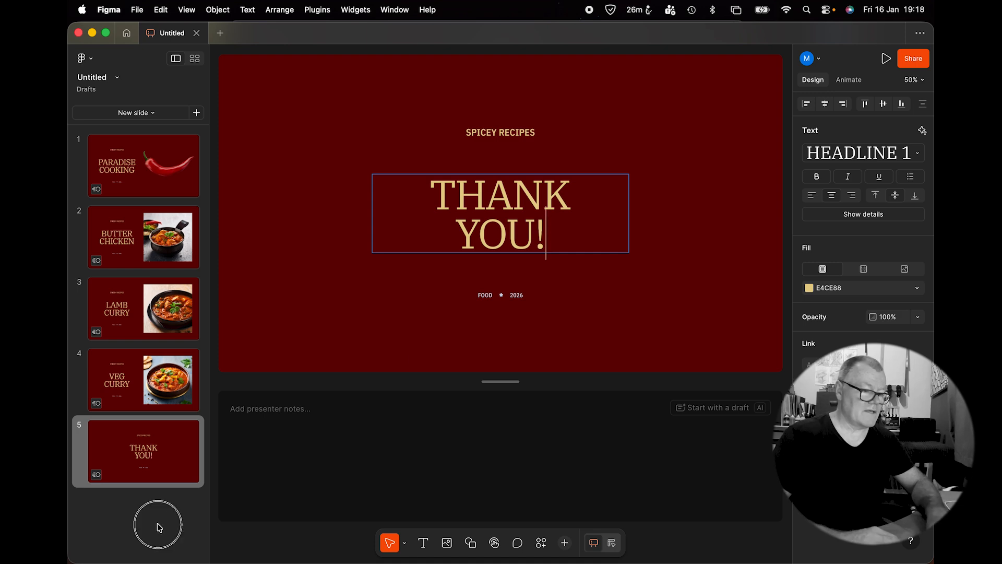
- Present the deck from the first slide, advance through all five slides, and close the presentation
left_click(139, 178)
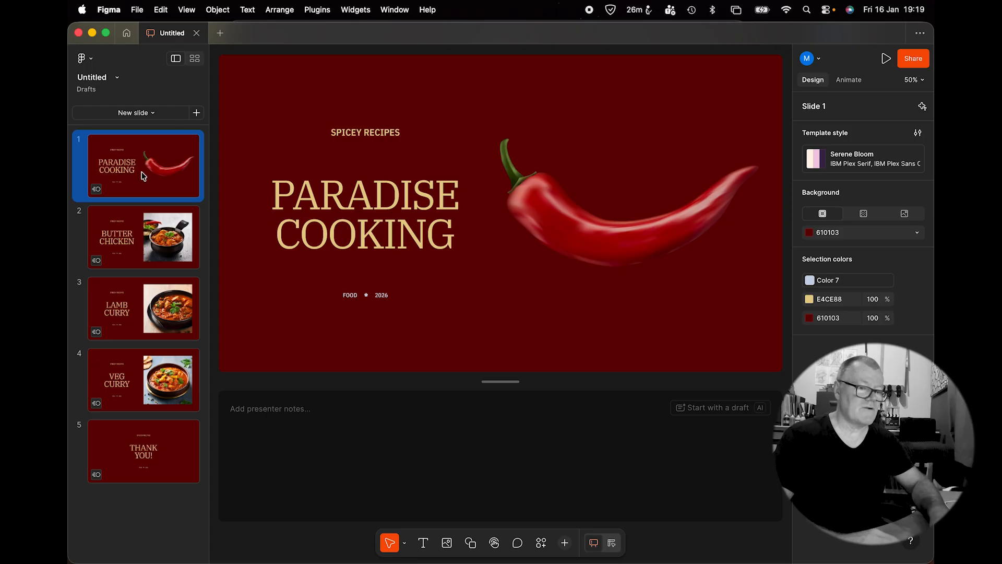
mouse_move(885, 61)
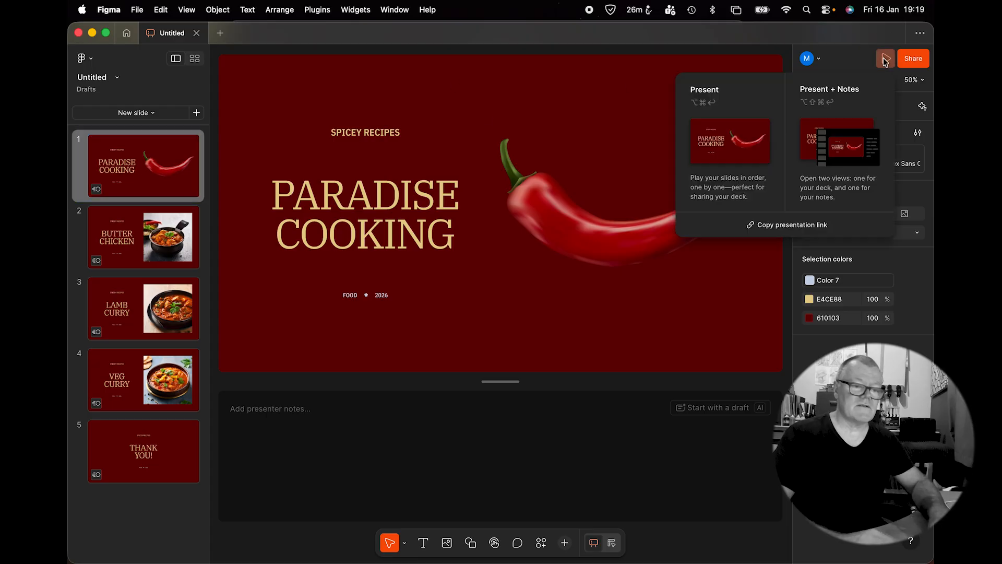
left_click(721, 155)
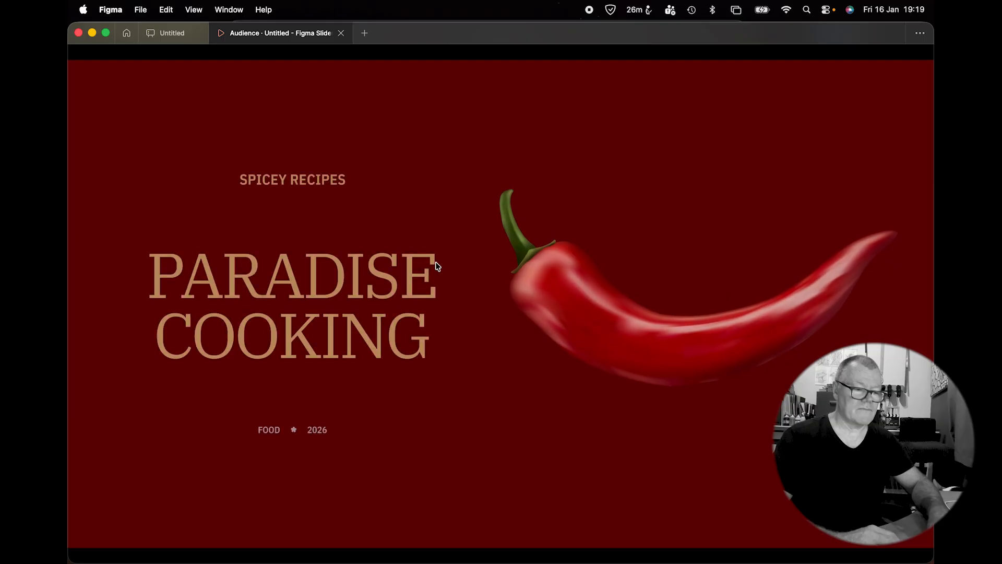
left_click(473, 269)
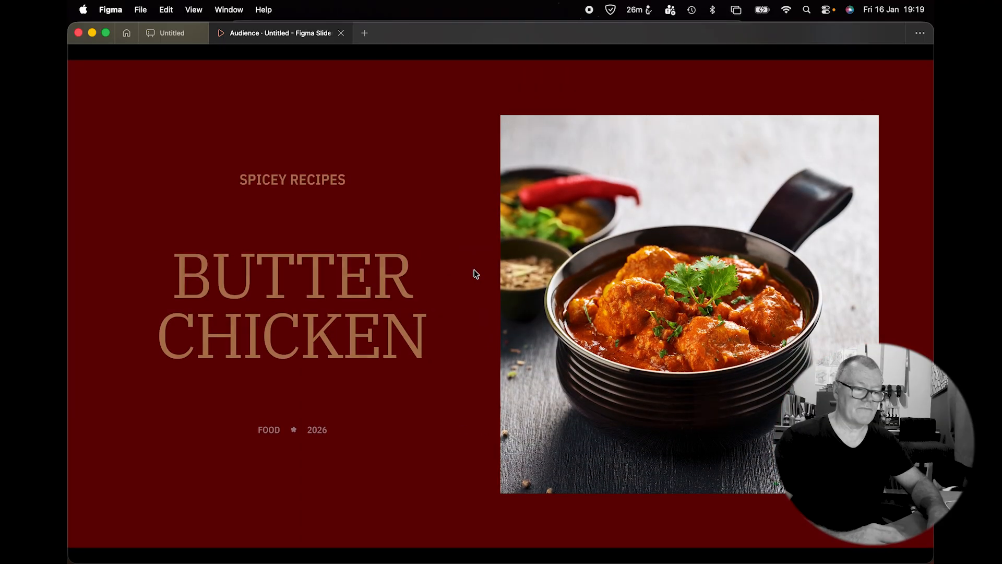
left_click(476, 274)
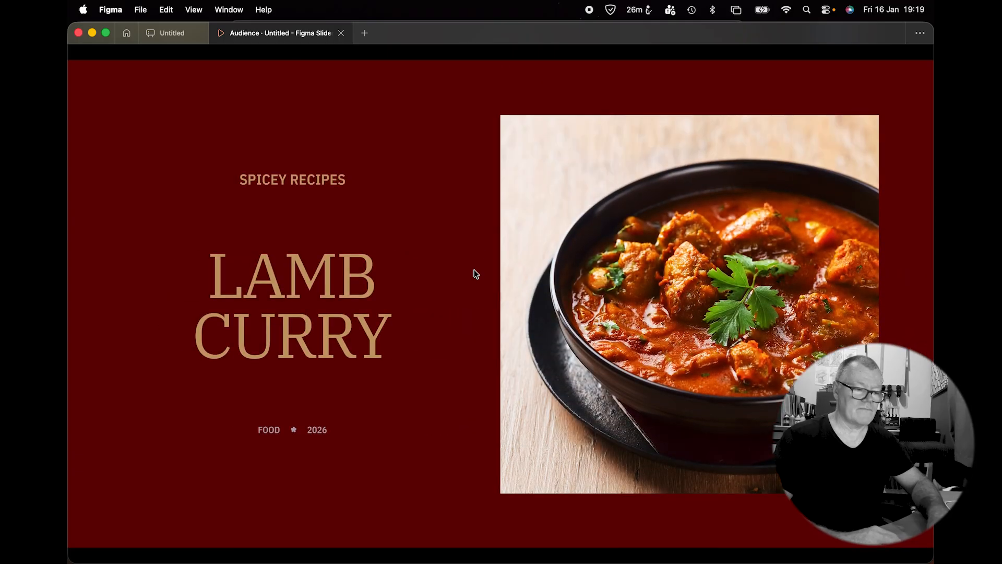
left_click(476, 273)
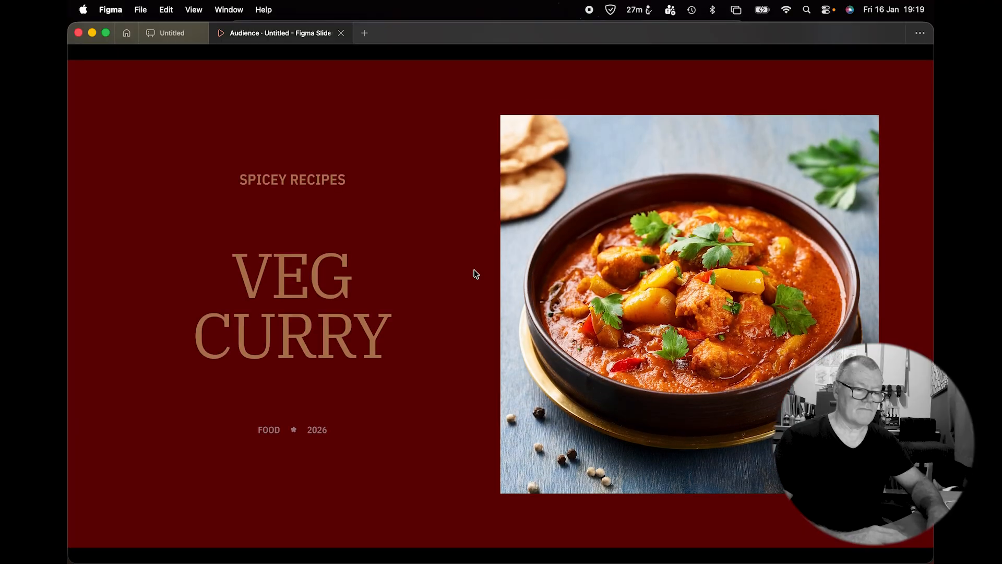
left_click(474, 272)
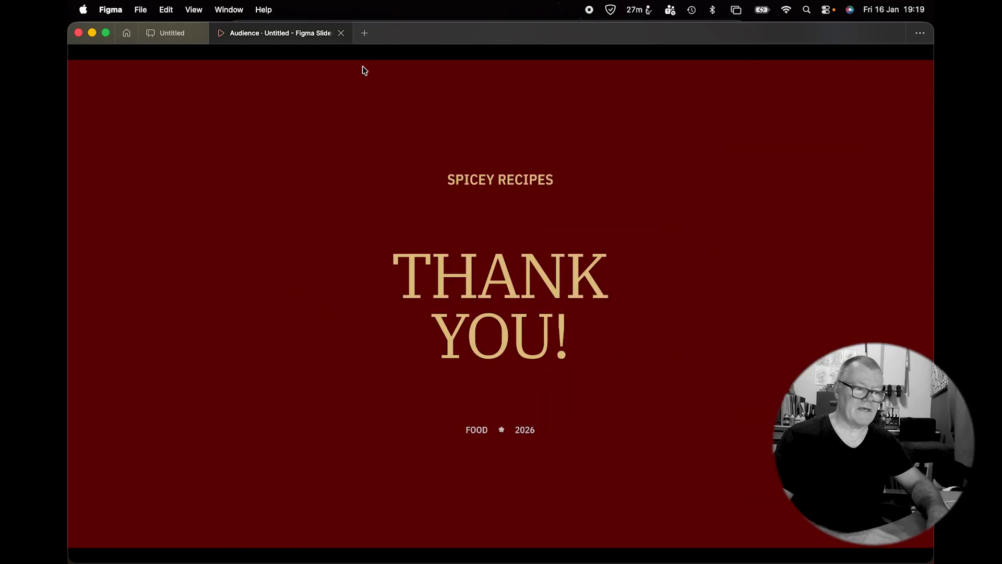
left_click(340, 33)
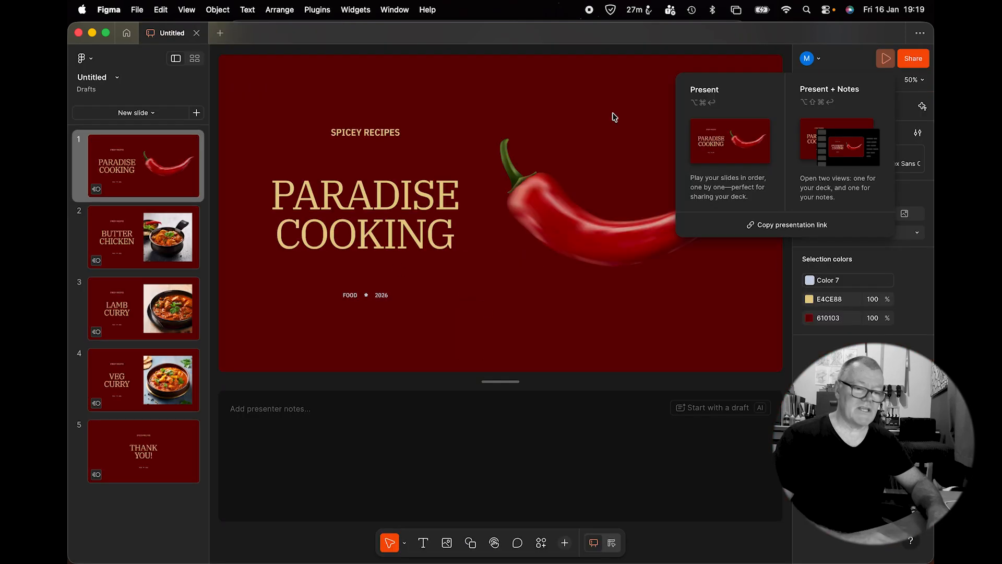
- Open the sharing options for the slides to review them, and close them without changes
left_click(920, 60)
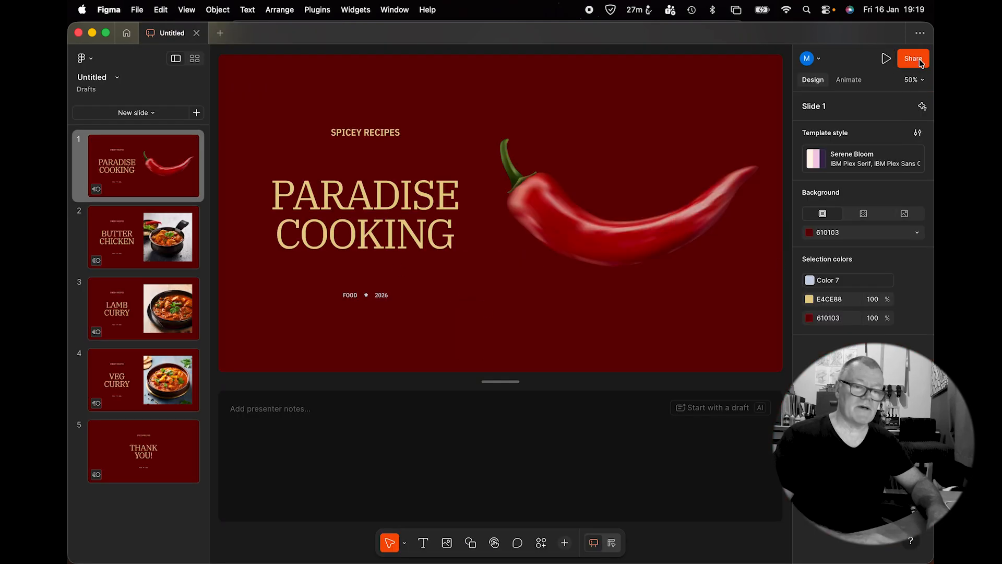
left_click(919, 61)
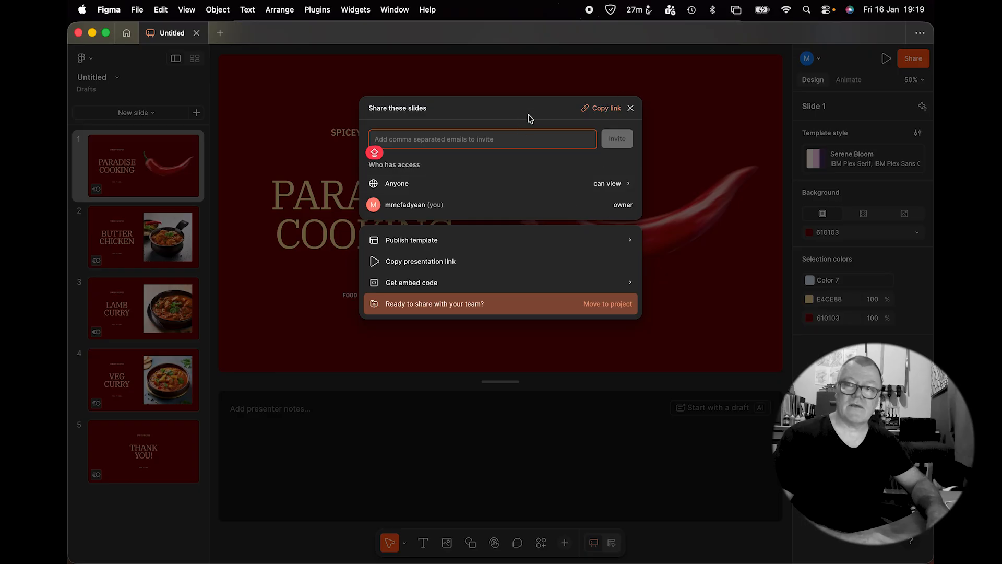
left_click(630, 109)
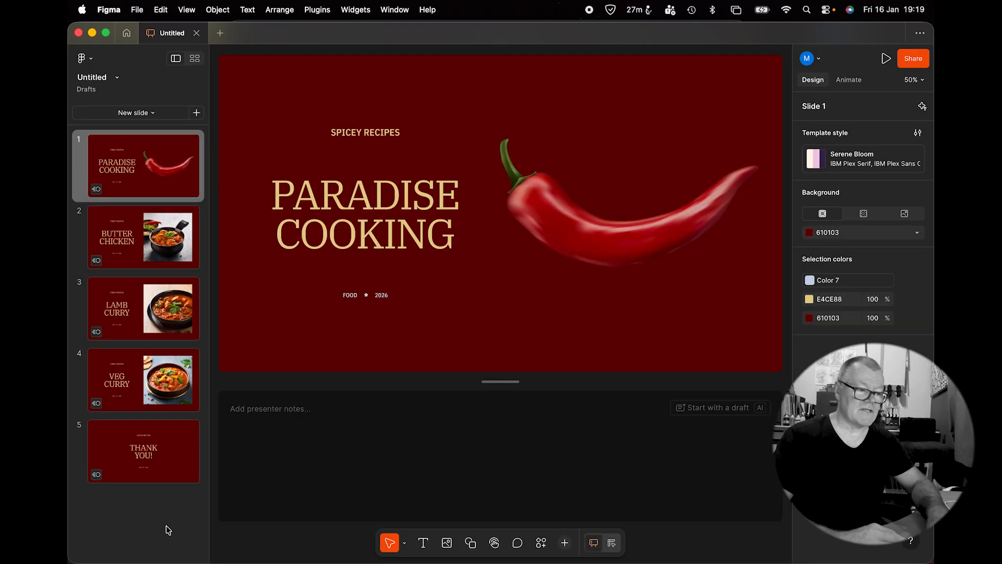
left_click(168, 530)
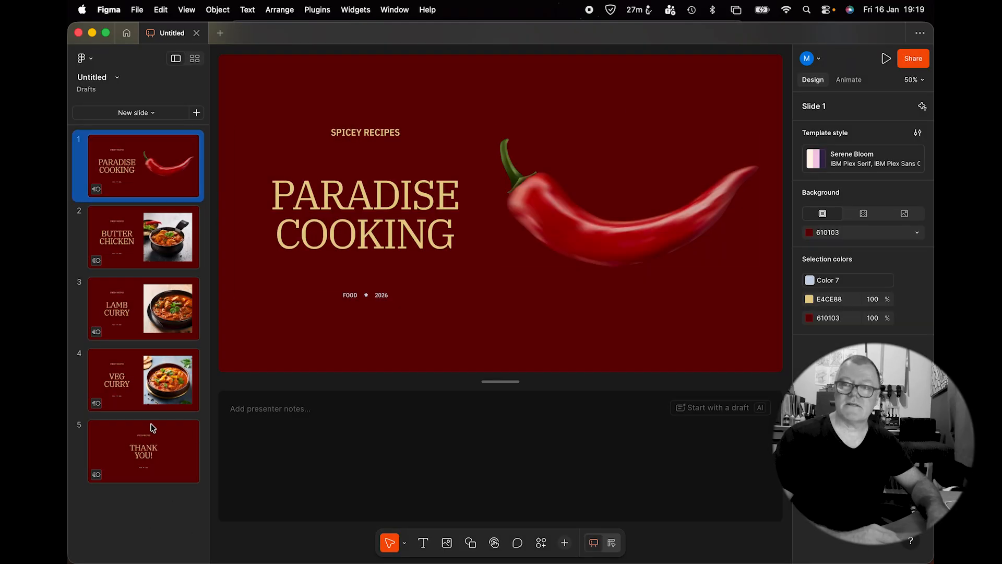